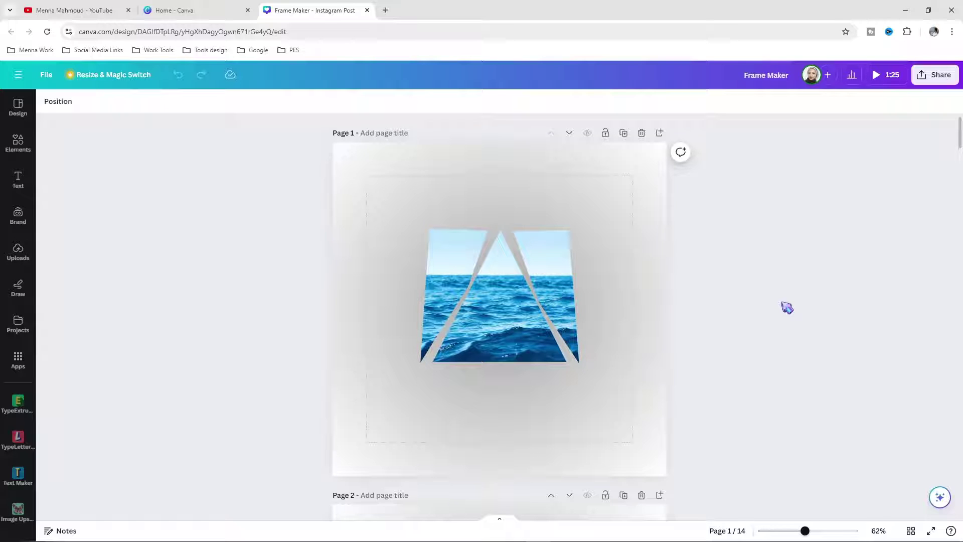
Step: Look through the Frame Maker design's pages to examine the sample custom frames, the logo and the photo collage
{"action": "scroll", "coordinate": [787, 307], "scroll_direction": "down", "scroll_amount": 20}
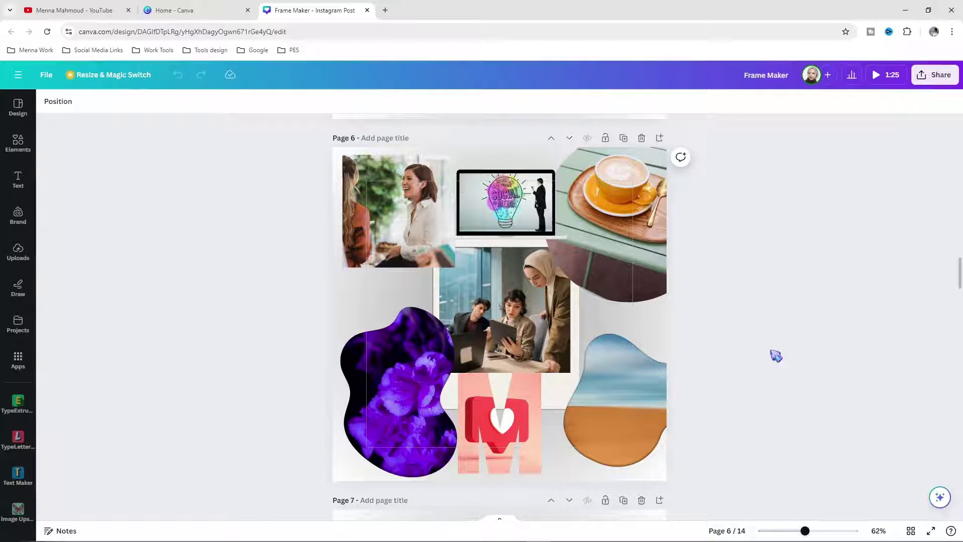
{"action": "scroll", "coordinate": [776, 356], "scroll_direction": "down", "scroll_amount": 3}
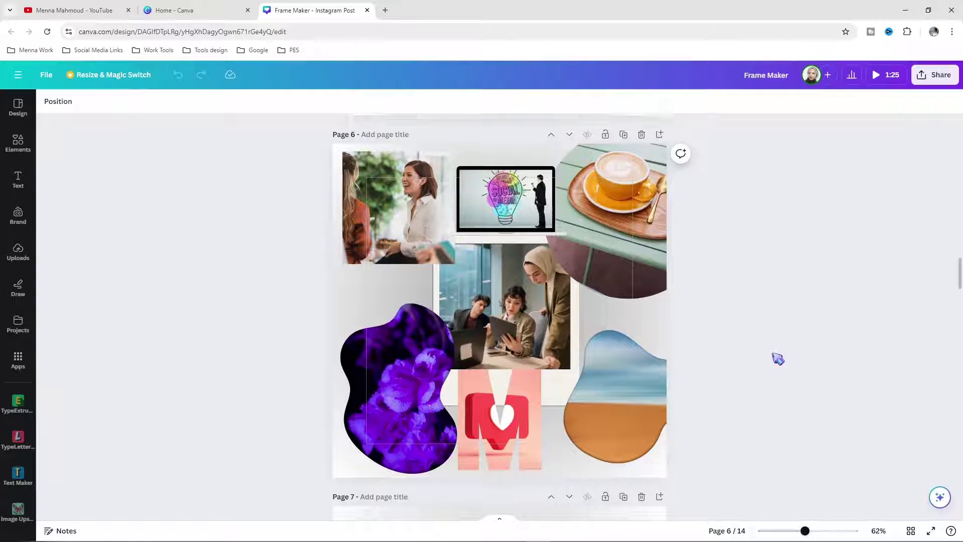
{"action": "scroll", "coordinate": [777, 370], "scroll_direction": "down", "scroll_amount": 4}
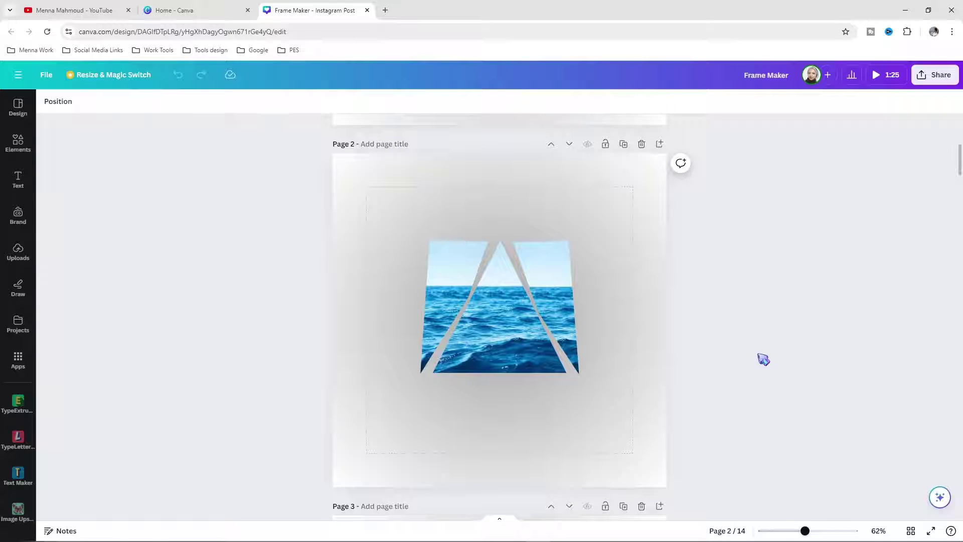
{"action": "scroll", "coordinate": [764, 359], "scroll_direction": "down", "scroll_amount": 7}
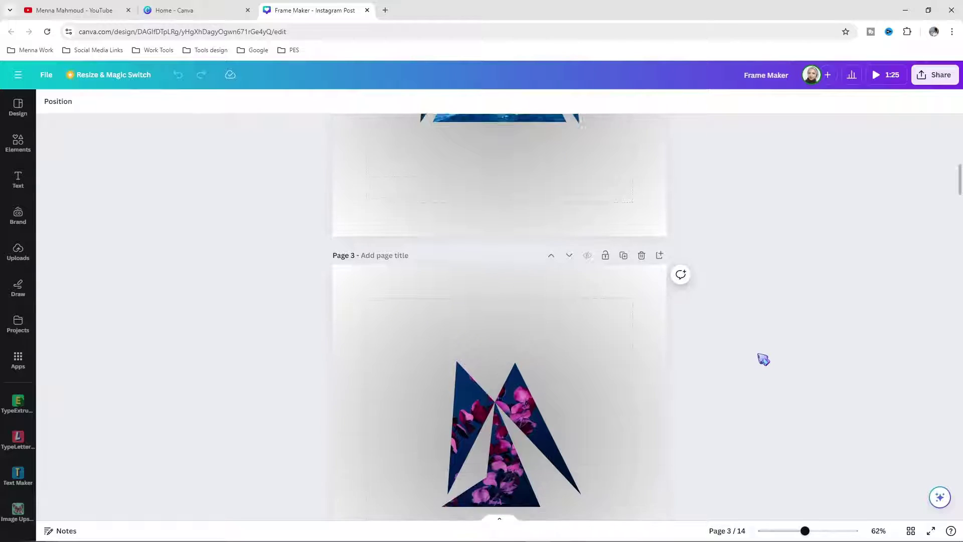
{"action": "scroll", "coordinate": [764, 359], "scroll_direction": "down", "scroll_amount": 1}
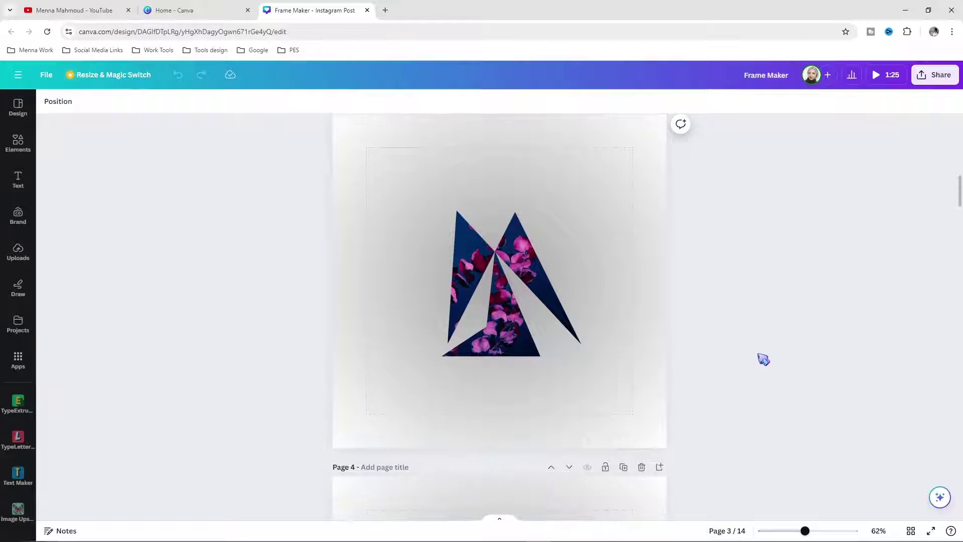
{"action": "scroll", "coordinate": [764, 360], "scroll_direction": "down", "scroll_amount": 2}
{"action": "scroll", "coordinate": [762, 360], "scroll_direction": "down", "scroll_amount": 2}
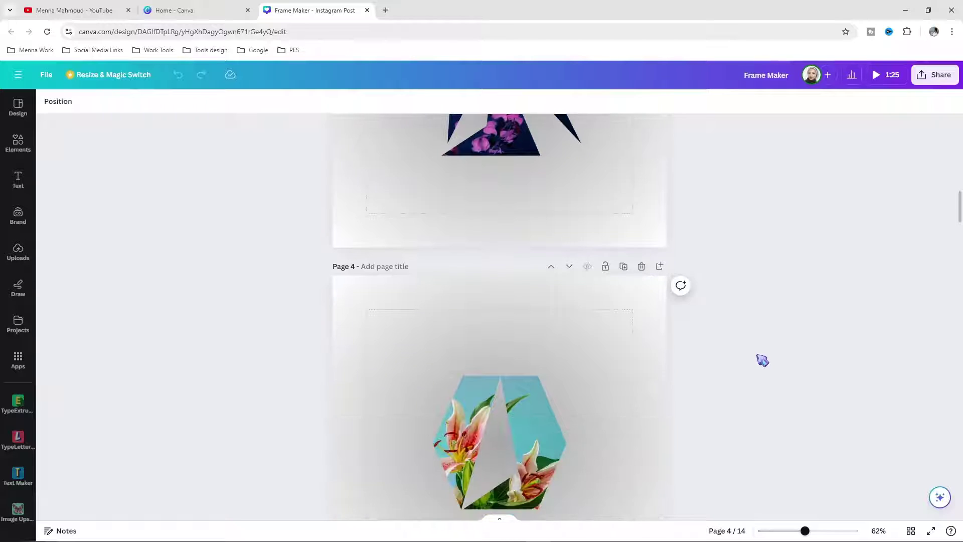
{"action": "scroll", "coordinate": [762, 360], "scroll_direction": "down", "scroll_amount": 2}
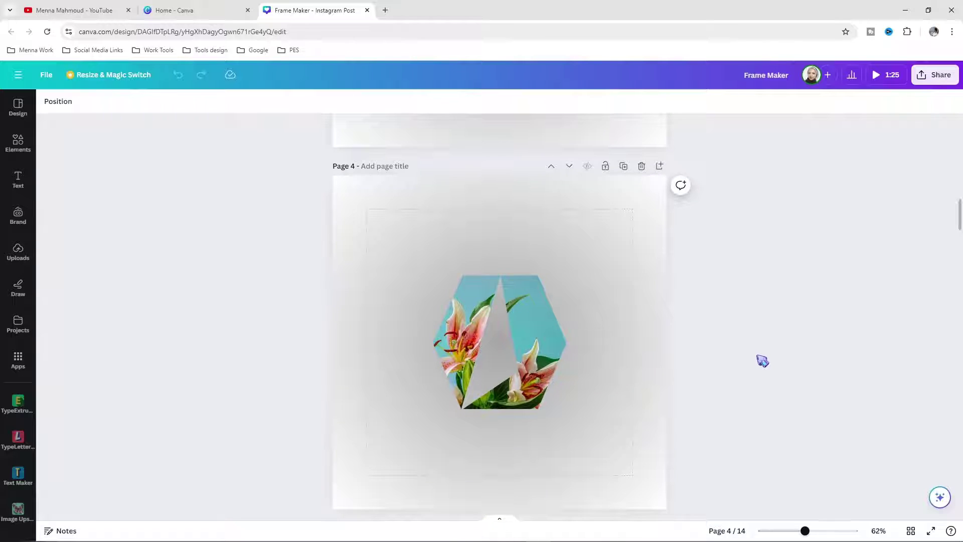
{"action": "scroll", "coordinate": [759, 364], "scroll_direction": "down", "scroll_amount": 2}
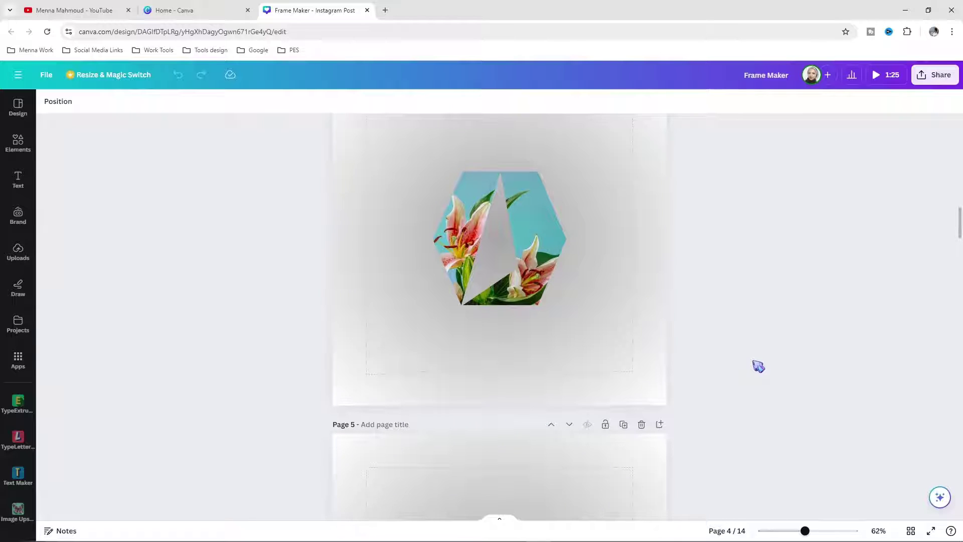
{"action": "scroll", "coordinate": [759, 367], "scroll_direction": "down", "scroll_amount": 1}
{"action": "scroll", "coordinate": [796, 336], "scroll_direction": "down", "scroll_amount": 2}
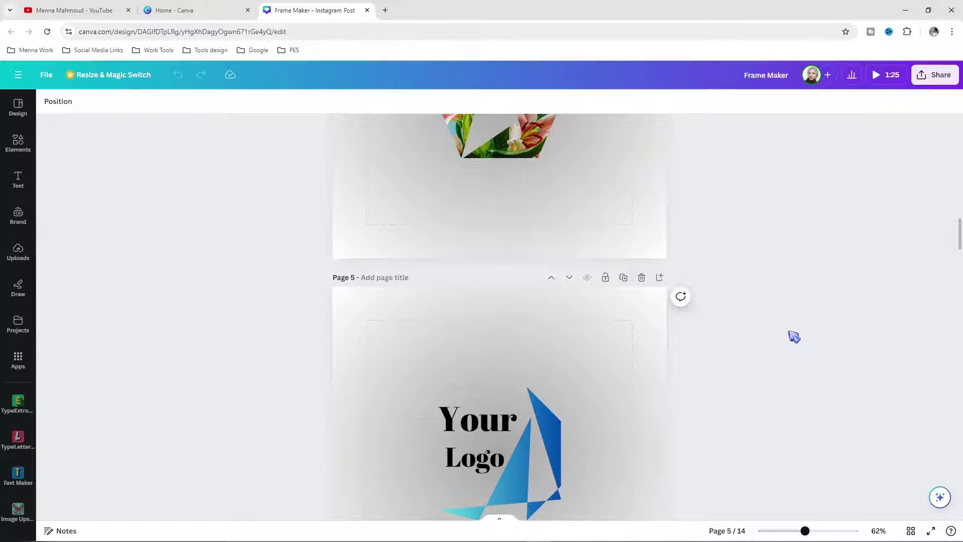
{"action": "scroll", "coordinate": [795, 336], "scroll_direction": "down", "scroll_amount": 3}
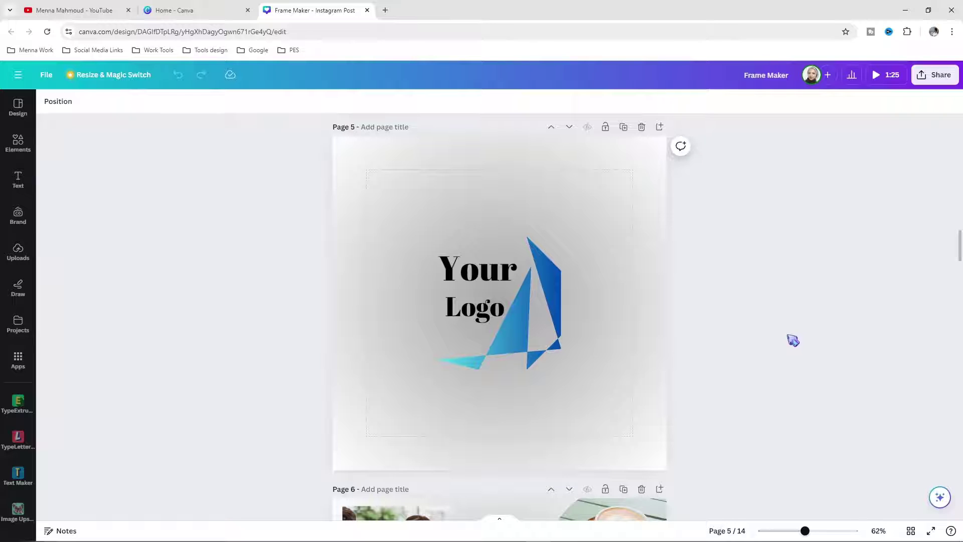
{"action": "scroll", "coordinate": [793, 341], "scroll_direction": "down", "scroll_amount": 3}
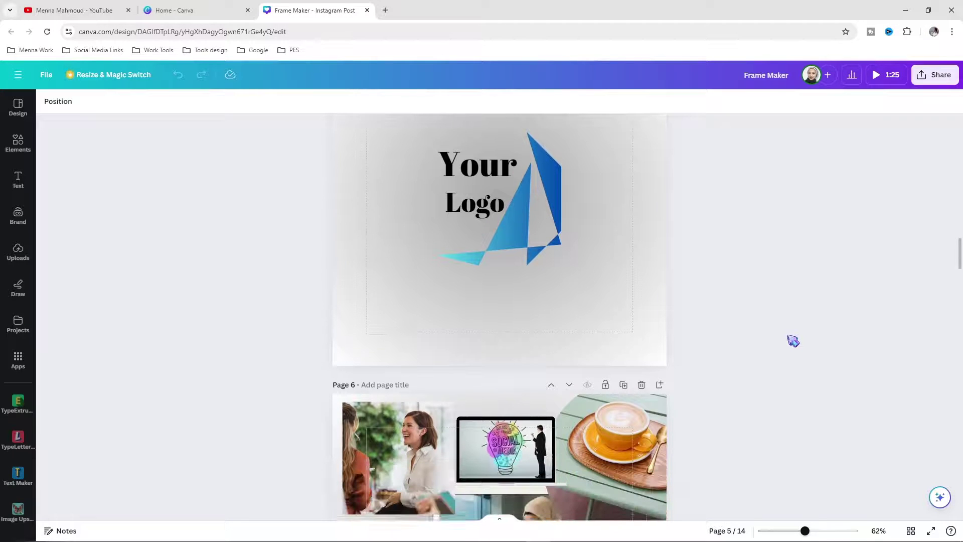
{"action": "scroll", "coordinate": [783, 351], "scroll_direction": "down", "scroll_amount": 4}
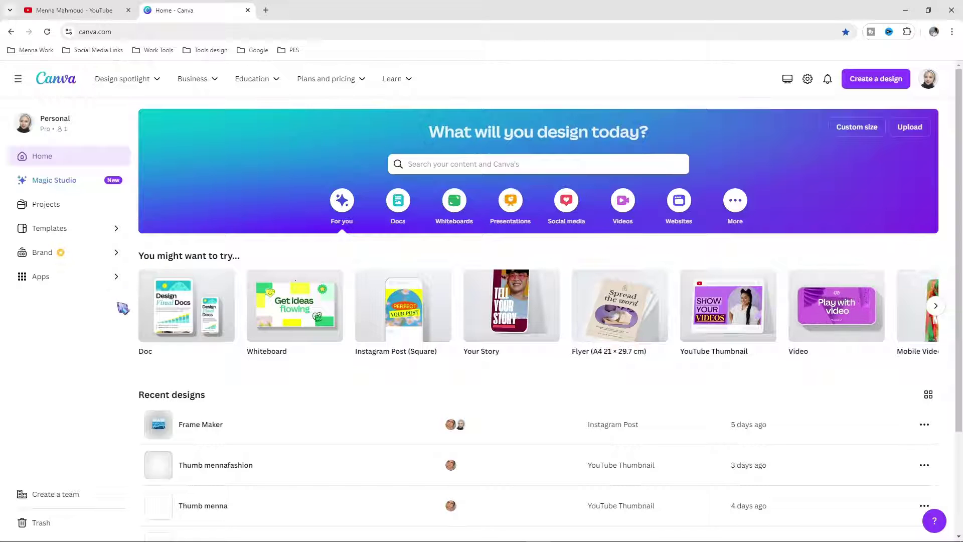
Step: Search Canva's apps for "frame maker" and open the Frame Maker app's details
{"action": "left_click", "coordinate": [49, 284]}
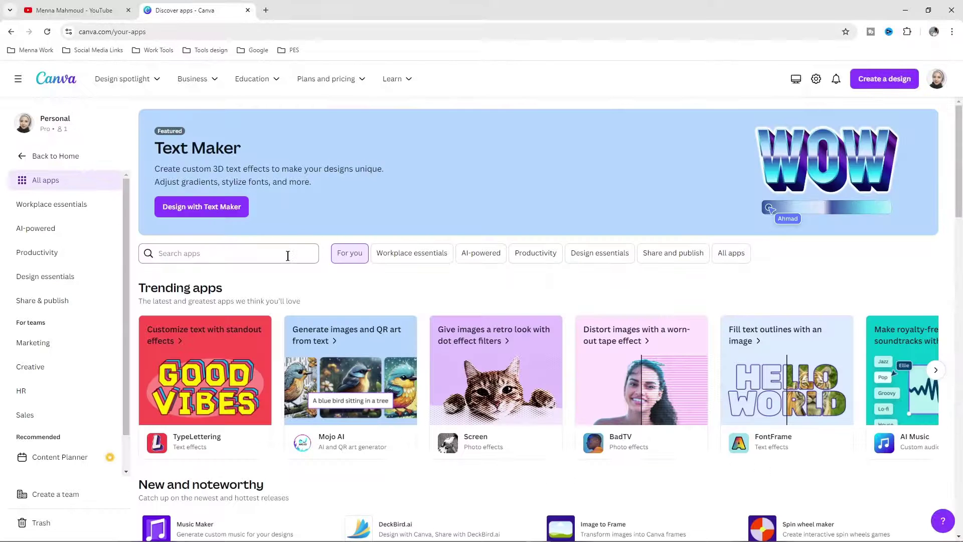
{"action": "type", "text": "fr"}
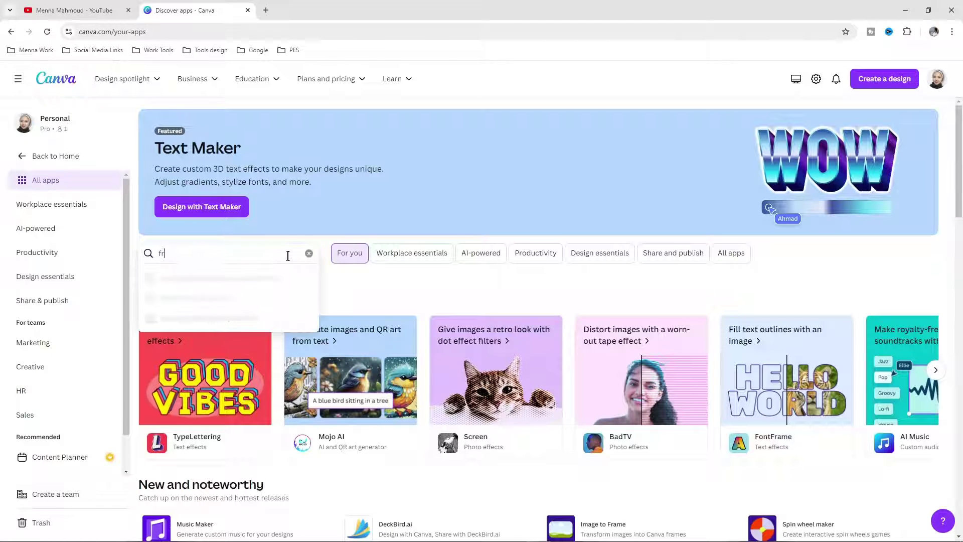
{"action": "type", "text": "ame maker"}
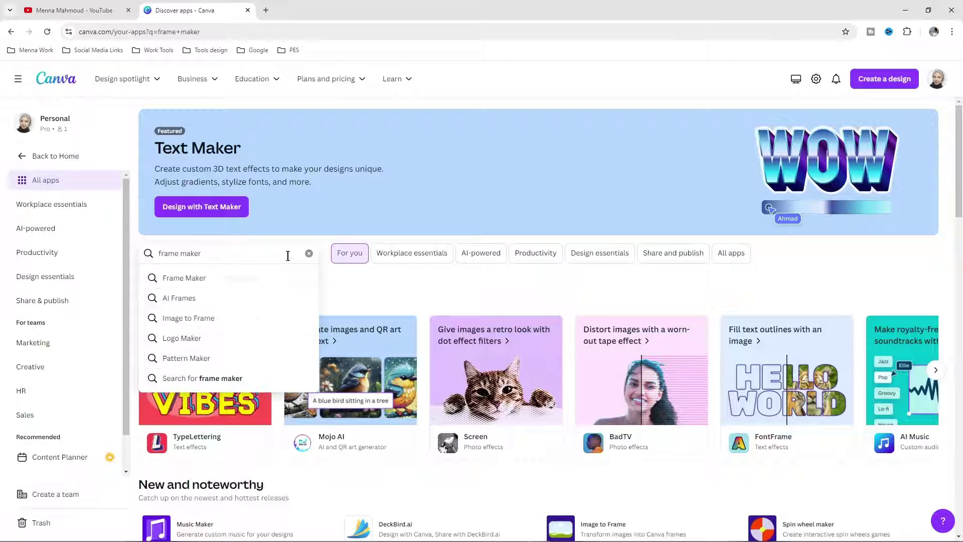
{"action": "key", "text": "Return"}
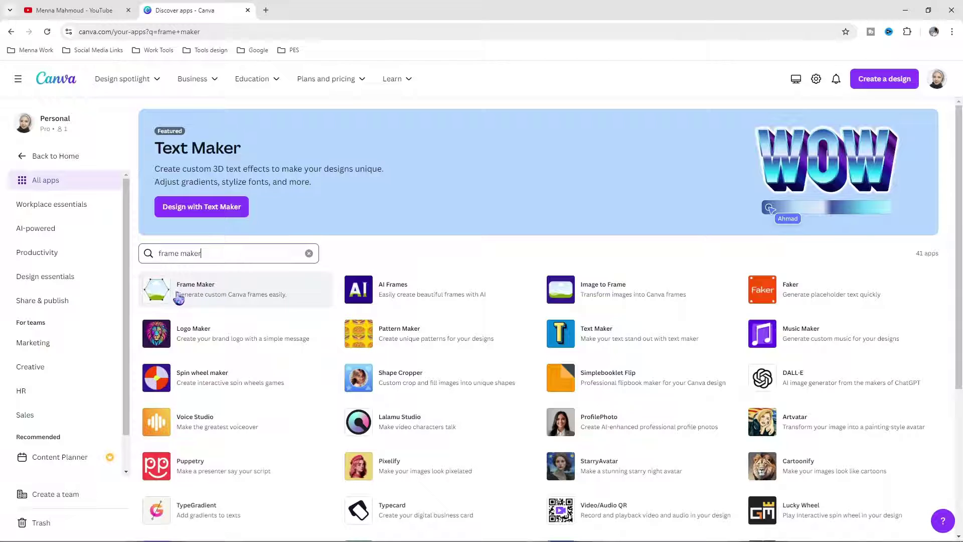
{"action": "left_click", "coordinate": [183, 298]}
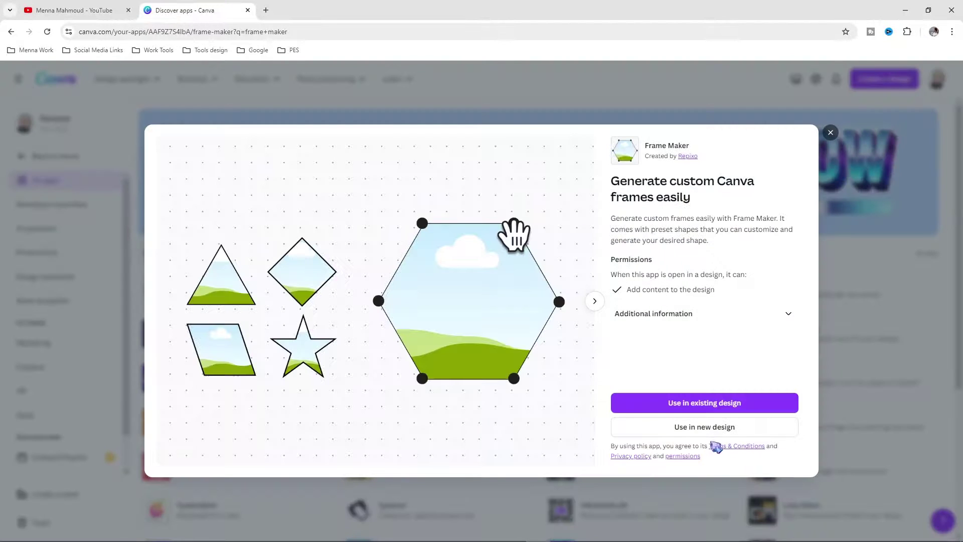
Step: Use Frame Maker in a new Instagram Post (Square) design
{"action": "left_click", "coordinate": [712, 431]}
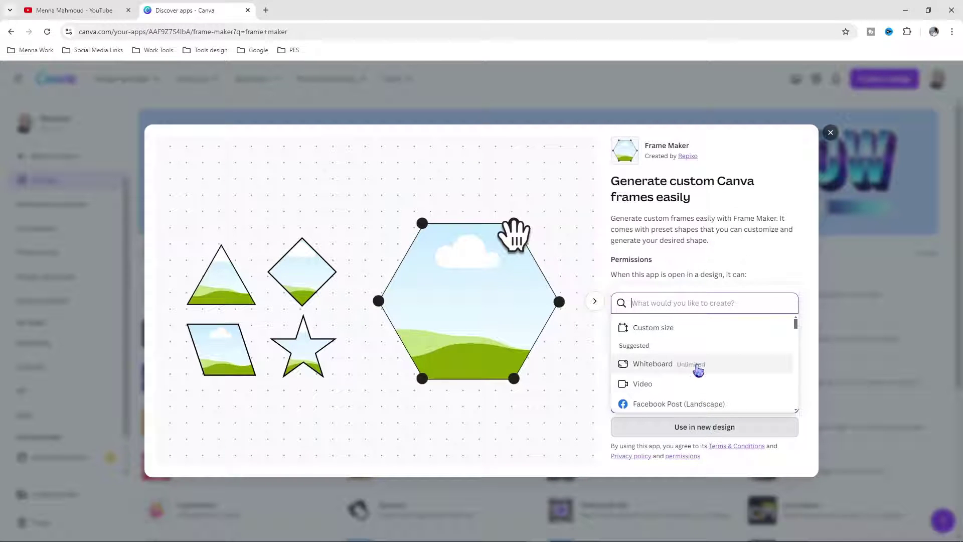
{"action": "scroll", "coordinate": [700, 369], "scroll_direction": "down", "scroll_amount": 1}
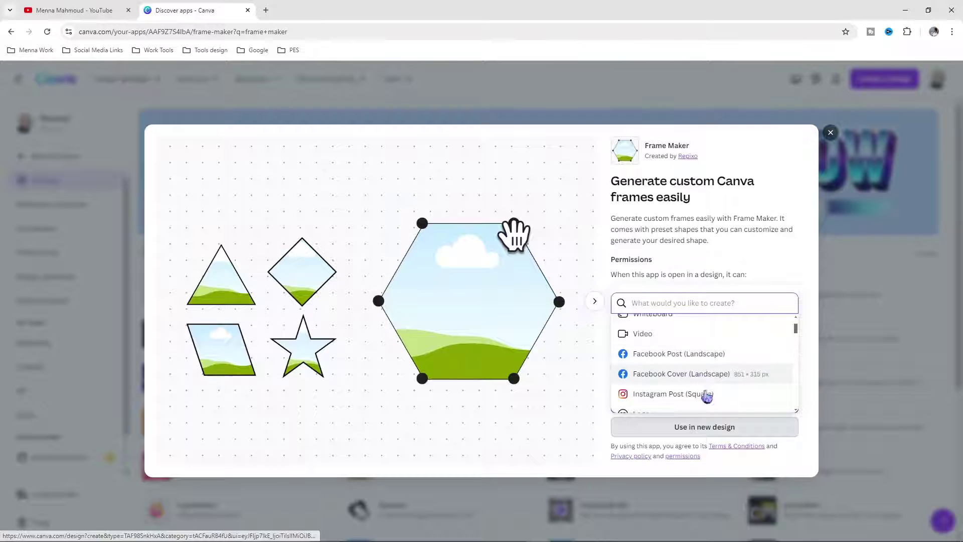
{"action": "left_click", "coordinate": [665, 399]}
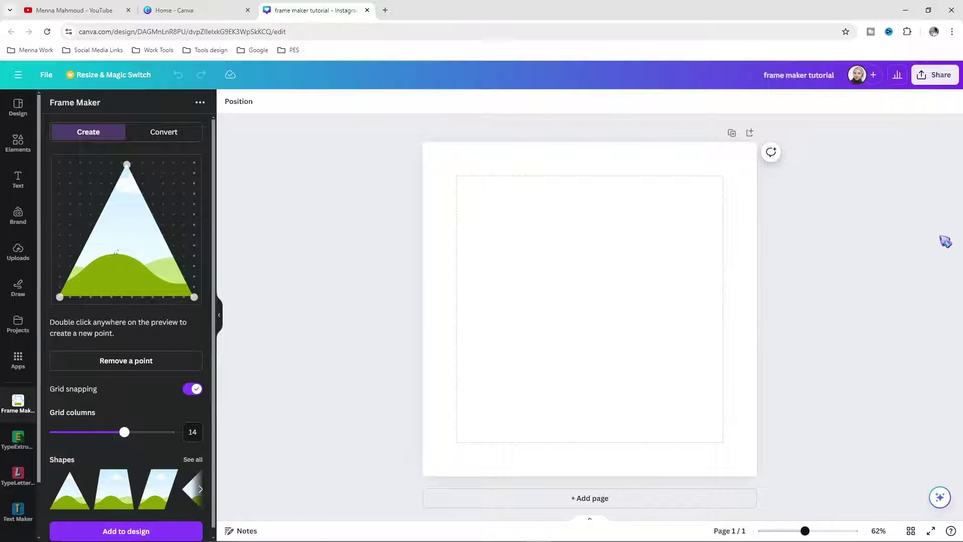
Step: Return to the Canva home page and open the recent untitled Instagram Post design with the red "Dream" text
{"action": "left_click", "coordinate": [215, 8]}
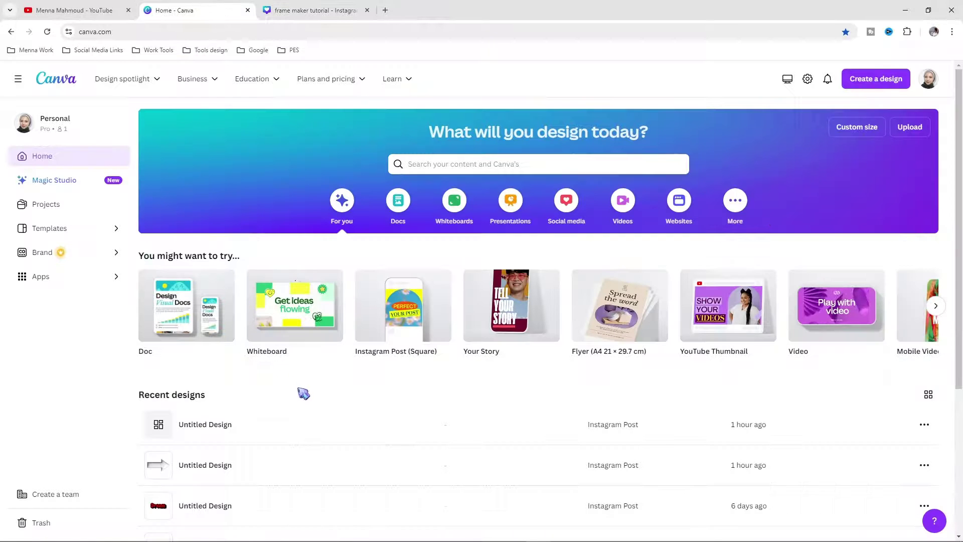
{"action": "scroll", "coordinate": [322, 434], "scroll_direction": "down", "scroll_amount": 1}
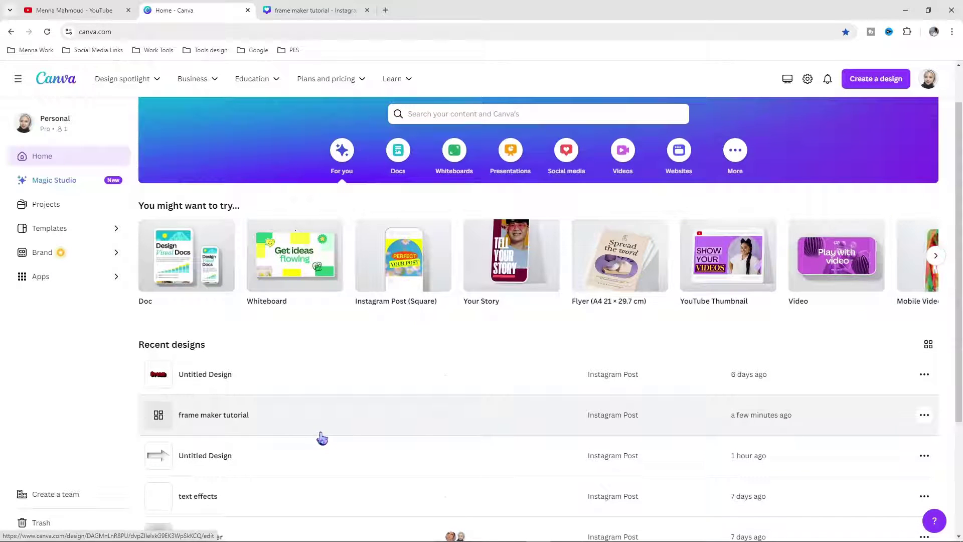
{"action": "left_click", "coordinate": [292, 384]}
Step: Search the apps for "frame maker" within this existing design and open Frame Maker
{"action": "left_click", "coordinate": [19, 361]}
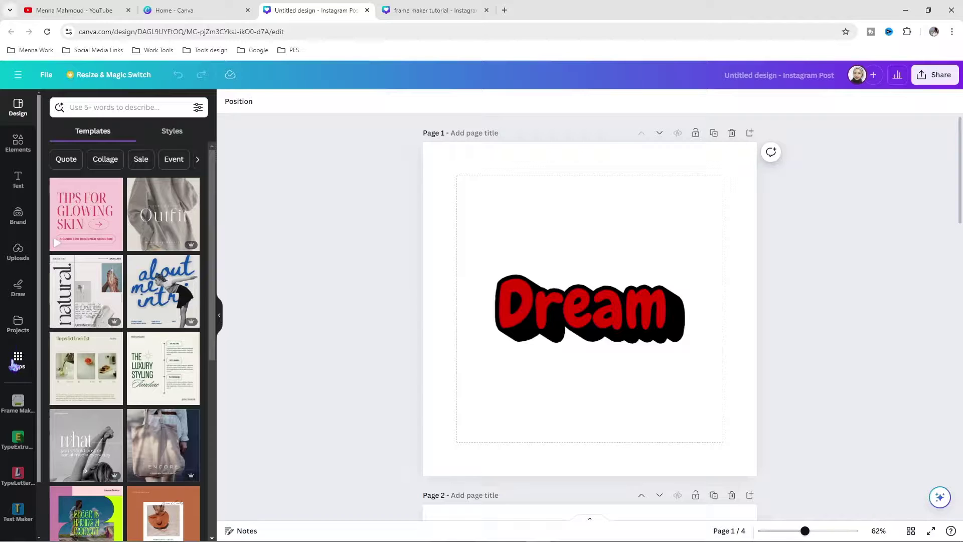
{"action": "left_click", "coordinate": [137, 107]}
{"action": "type", "text": "f"}
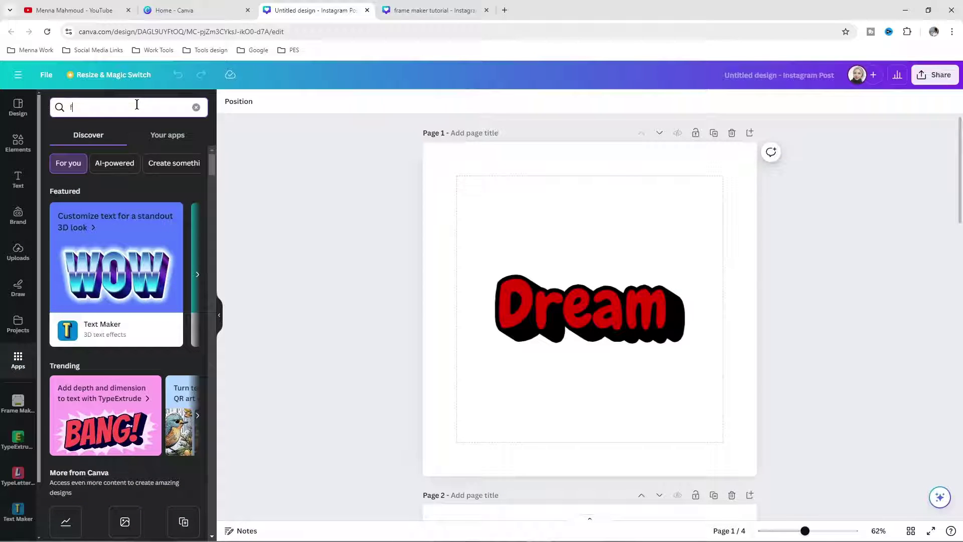
{"action": "type", "text": "rame m"}
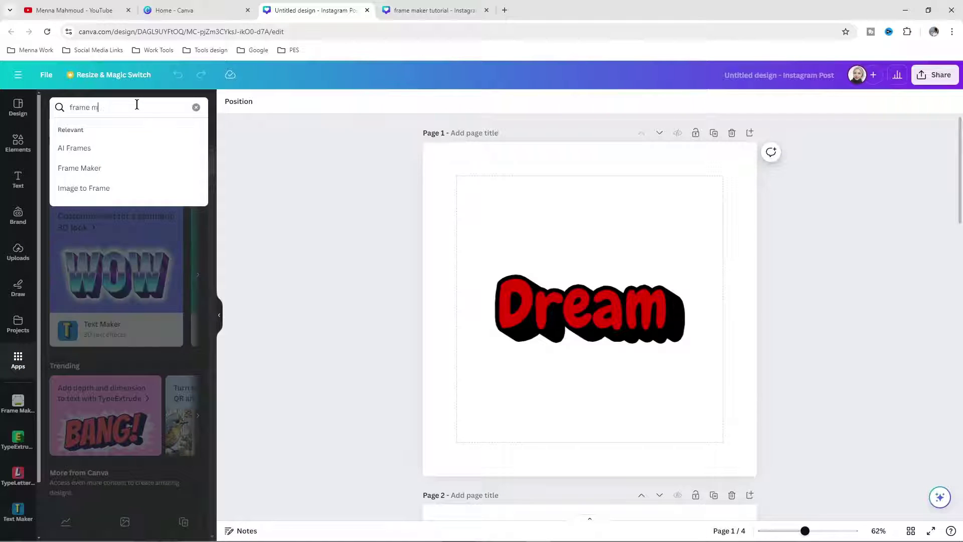
{"action": "type", "text": "aker"}
{"action": "key", "text": "Return"}
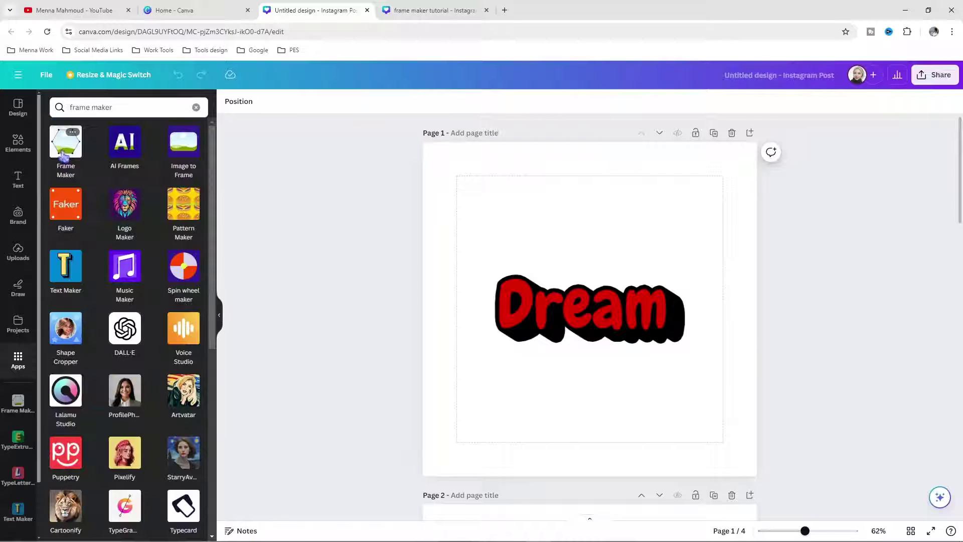
{"action": "left_click", "coordinate": [67, 156]}
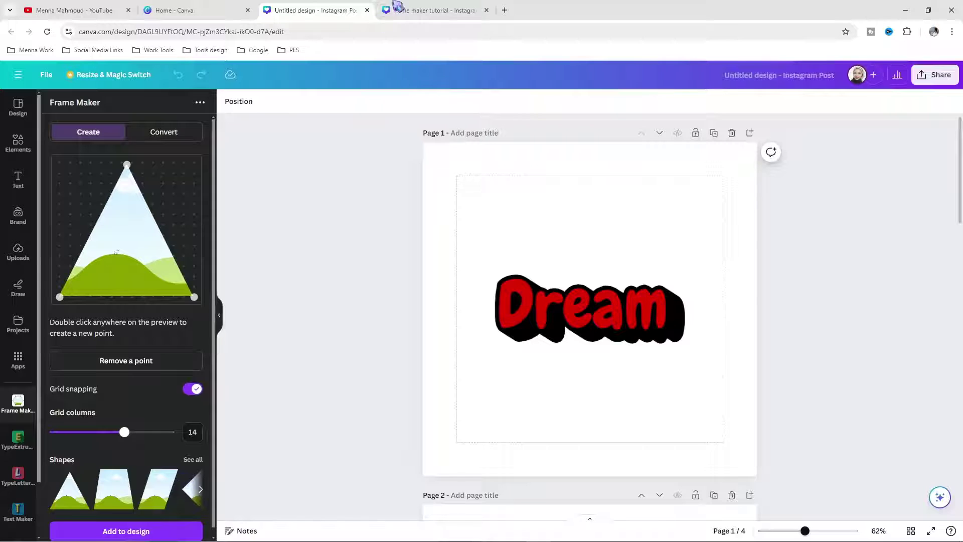
Step: In the frame maker tutorial design, reshape the triangle frame by moving its corners to the grid's upper left, upper right edge and lower left
{"action": "left_click", "coordinate": [440, 10]}
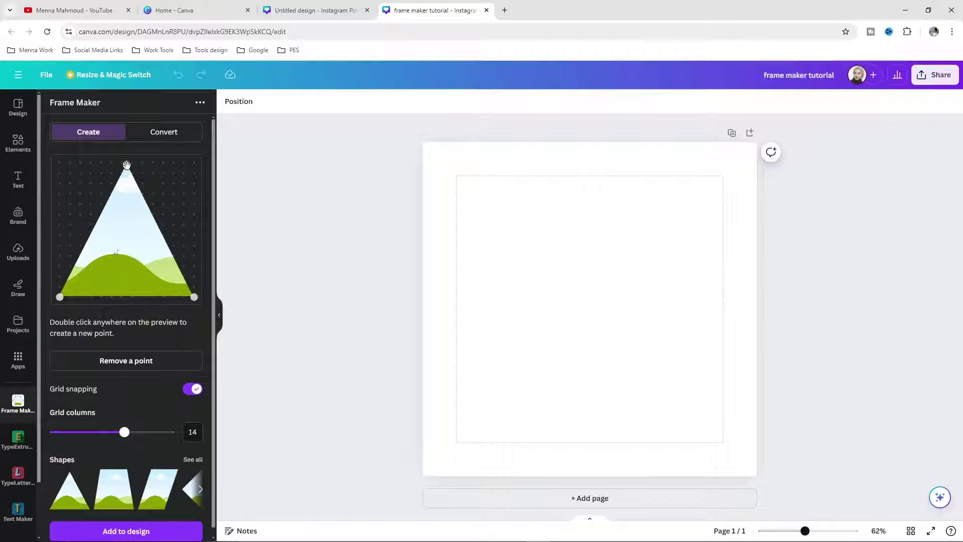
{"action": "left_click_drag", "start_coordinate": [128, 165], "coordinate": [173, 162]}
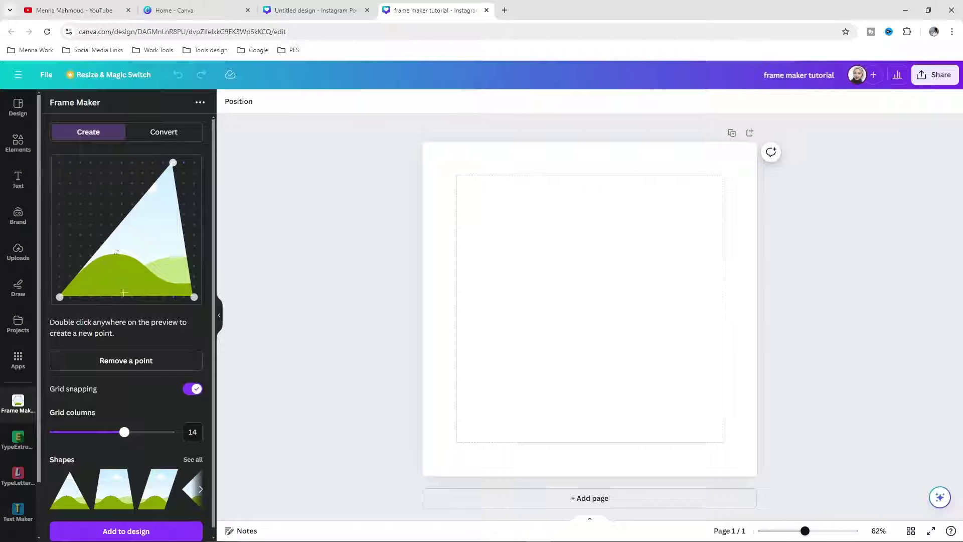
{"action": "left_click_drag", "start_coordinate": [60, 297], "coordinate": [70, 214]}
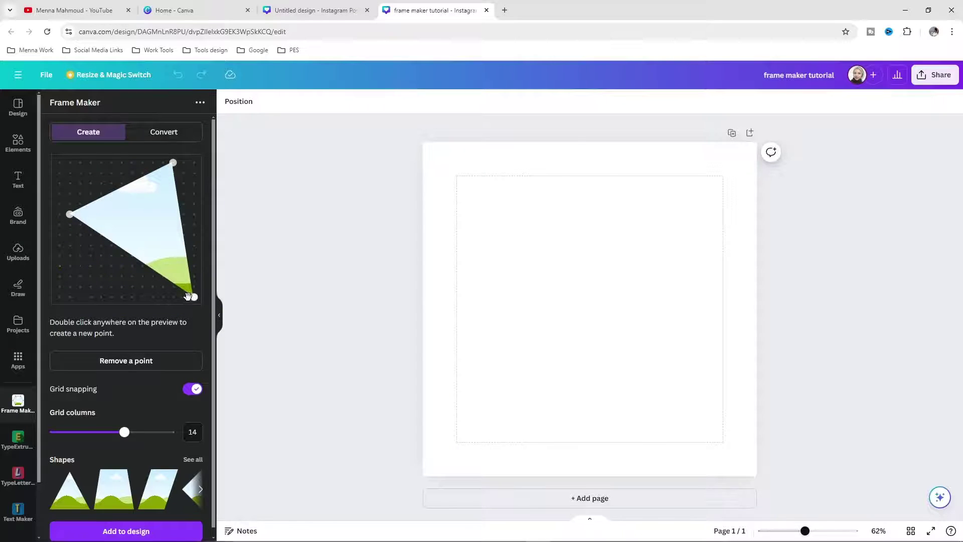
{"action": "left_click_drag", "start_coordinate": [193, 298], "coordinate": [173, 235]}
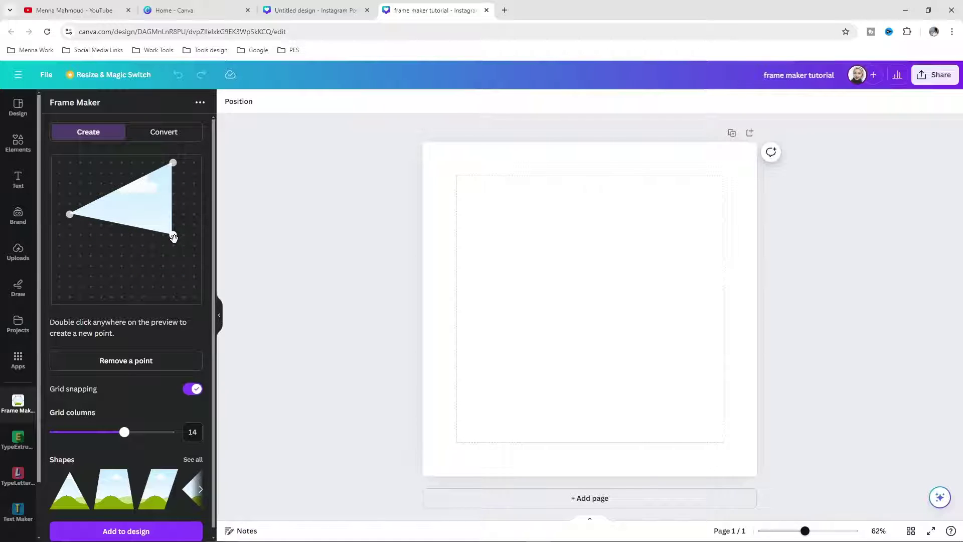
{"action": "left_click_drag", "start_coordinate": [173, 235], "coordinate": [80, 162]}
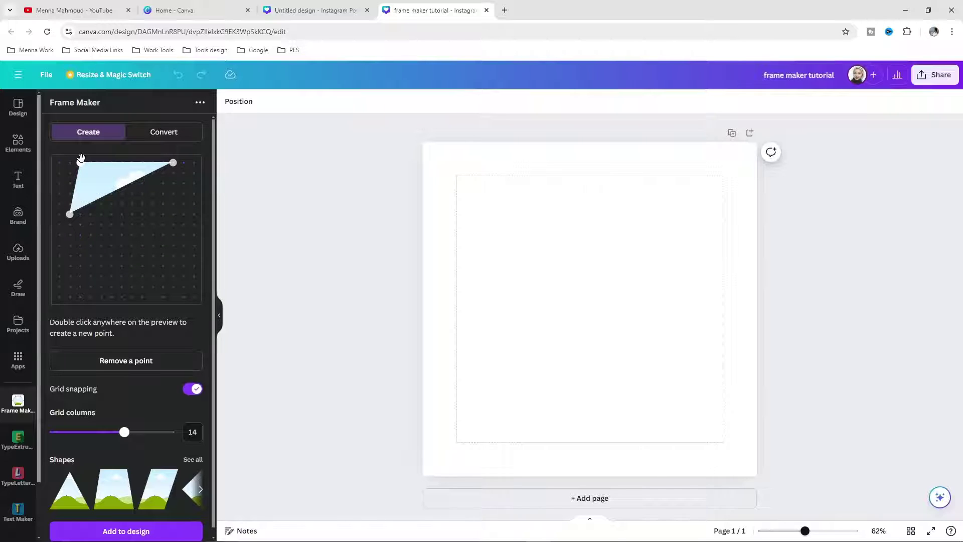
{"action": "left_click_drag", "start_coordinate": [70, 215], "coordinate": [70, 266]}
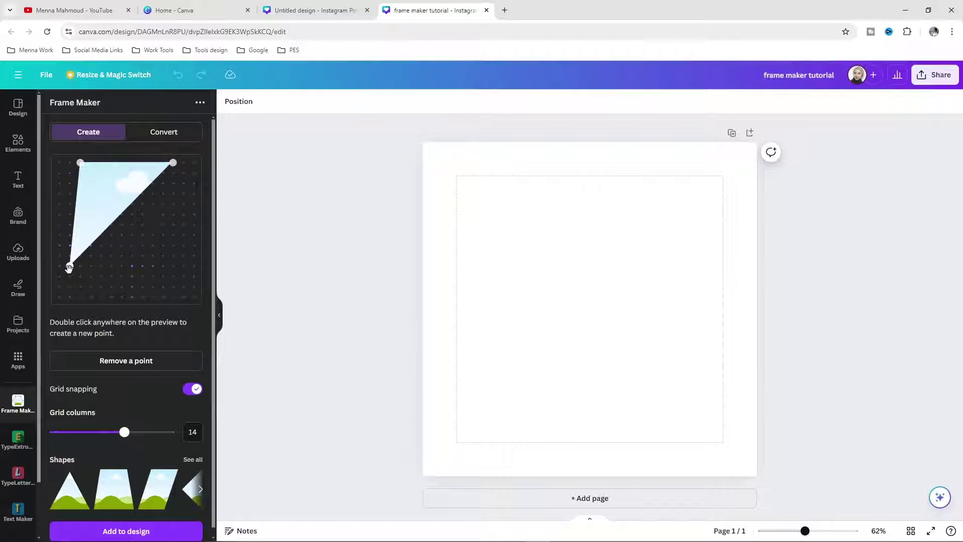
{"action": "left_click_drag", "start_coordinate": [173, 163], "coordinate": [194, 183]}
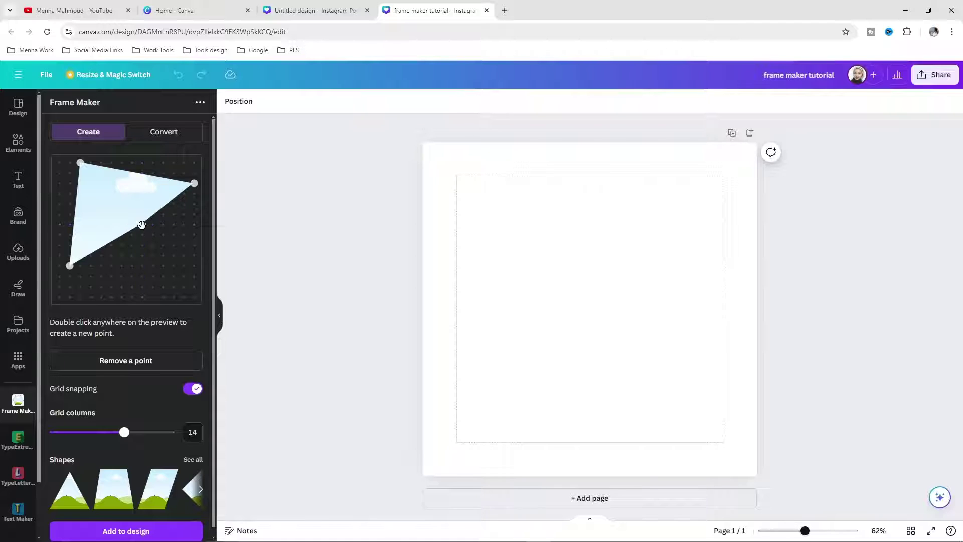
Step: Add new points along the edges of the reshaped triangle frame, including its lower-right and left edges
{"action": "double_click", "coordinate": [142, 225]}
{"action": "double_click", "coordinate": [70, 204]}
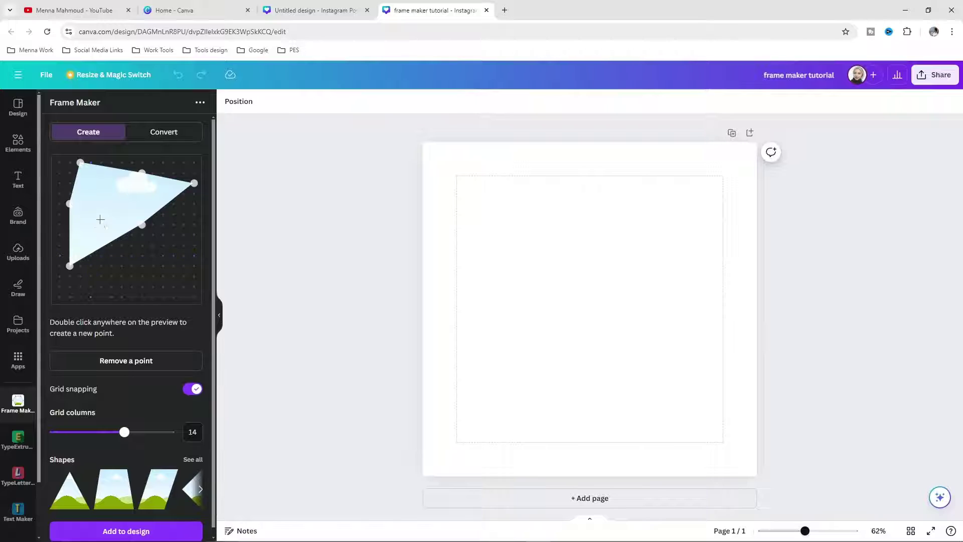
Step: Move the frame's lower-right edge point to the grid's lower right, dent the top edge, and place two points along the grid's left side
{"action": "left_click_drag", "start_coordinate": [142, 225], "coordinate": [184, 286]}
{"action": "left_click_drag", "start_coordinate": [69, 203], "coordinate": [160, 234]}
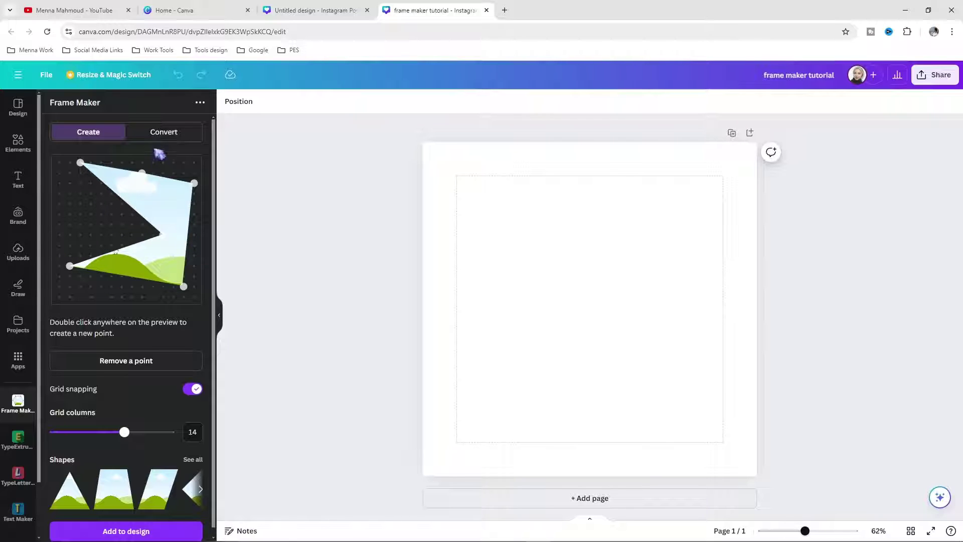
{"action": "left_click_drag", "start_coordinate": [142, 172], "coordinate": [153, 203]}
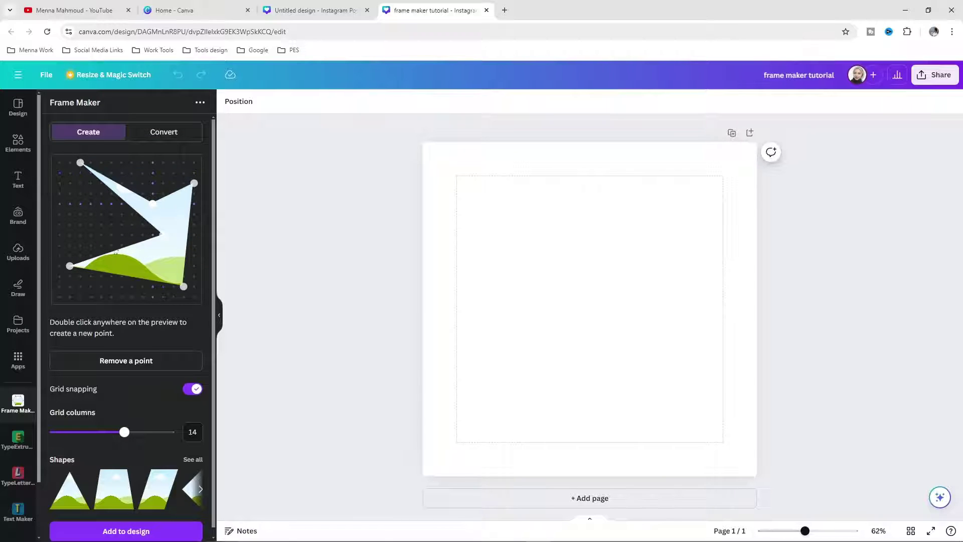
{"action": "left_click_drag", "start_coordinate": [69, 266], "coordinate": [60, 214]}
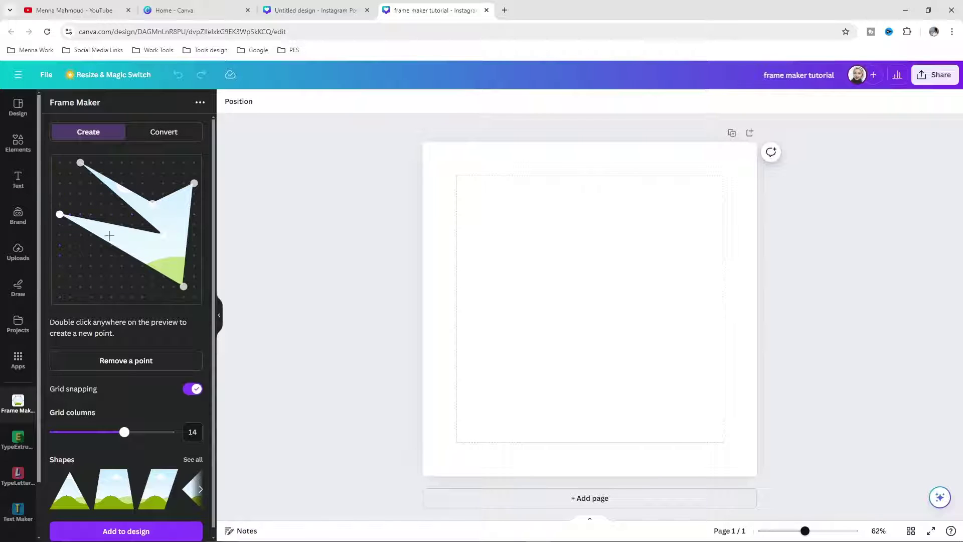
{"action": "left_click_drag", "start_coordinate": [164, 233], "coordinate": [60, 183]}
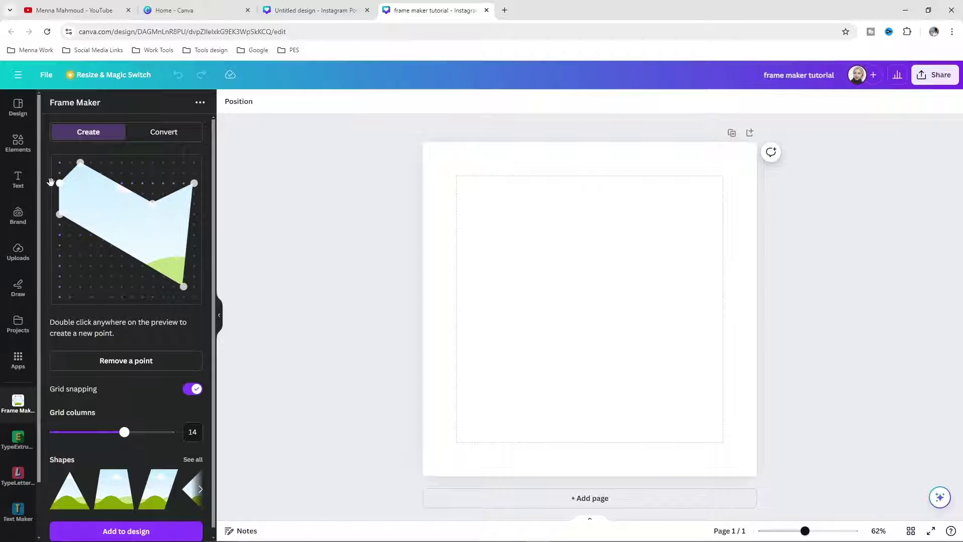
Step: Raise the dented top-edge point, and add a point on the lower-left edge pulled up into the shape
{"action": "left_click_drag", "start_coordinate": [153, 202], "coordinate": [163, 173]}
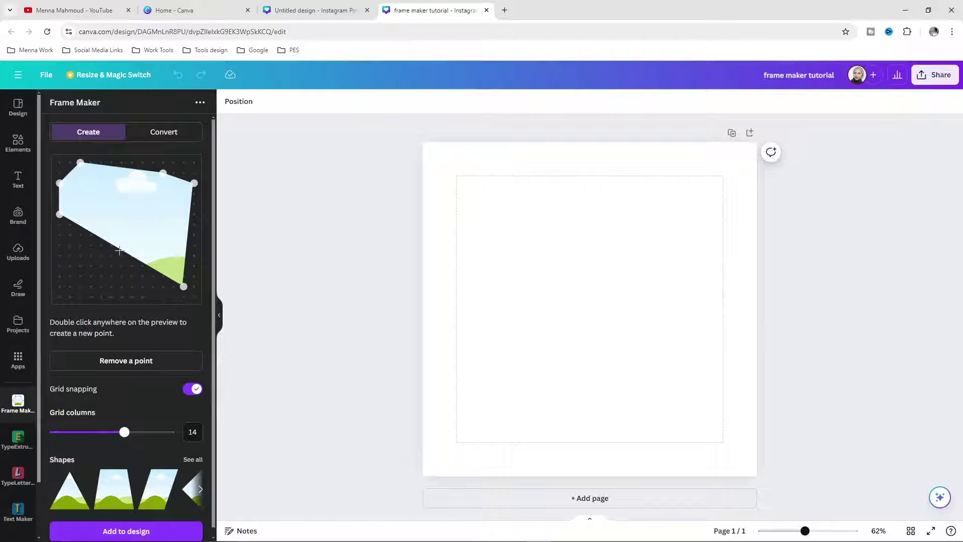
{"action": "double_click", "coordinate": [119, 250]}
{"action": "left_click_drag", "start_coordinate": [119, 250], "coordinate": [142, 204]}
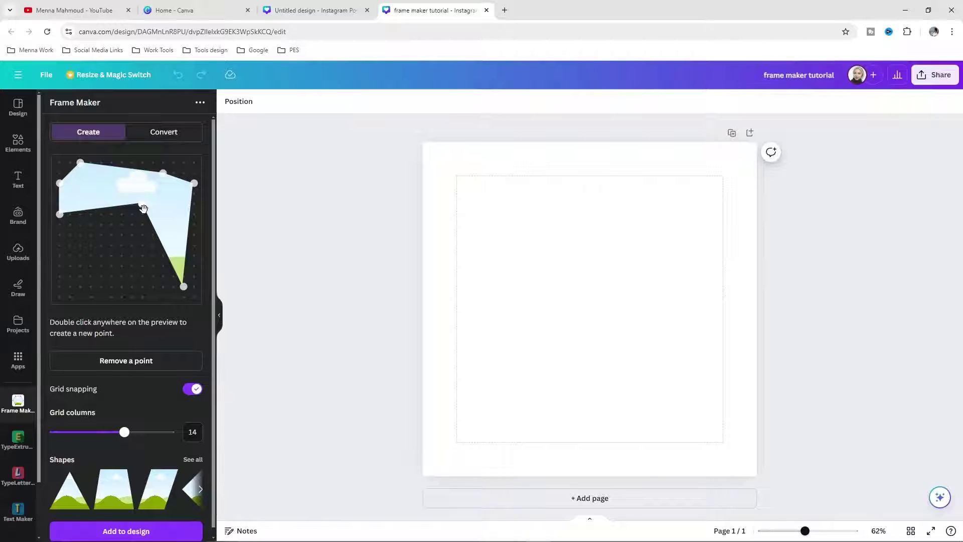
Step: Remove the frame's lower-right and upper-left points, and reposition the remaining bottom and top points
{"action": "left_click", "coordinate": [138, 371]}
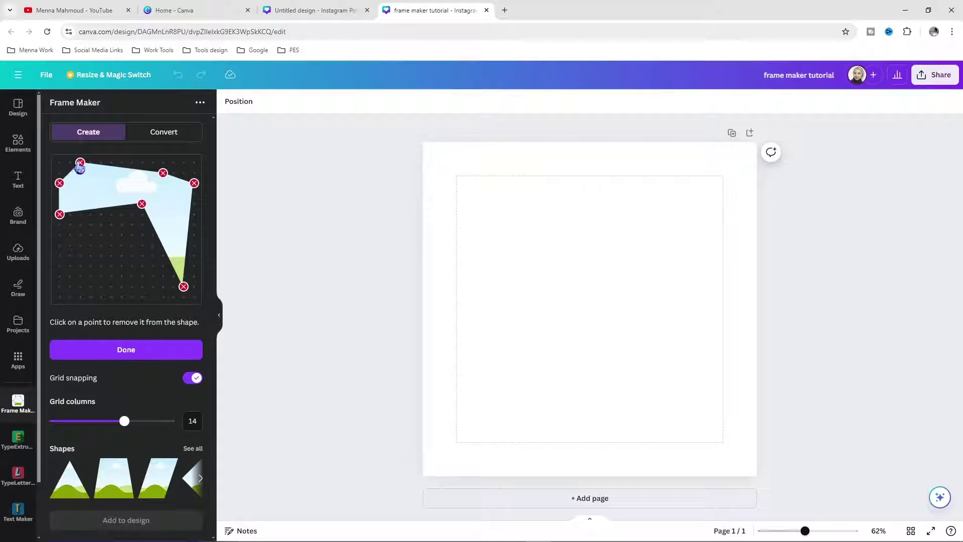
{"action": "left_click", "coordinate": [184, 288]}
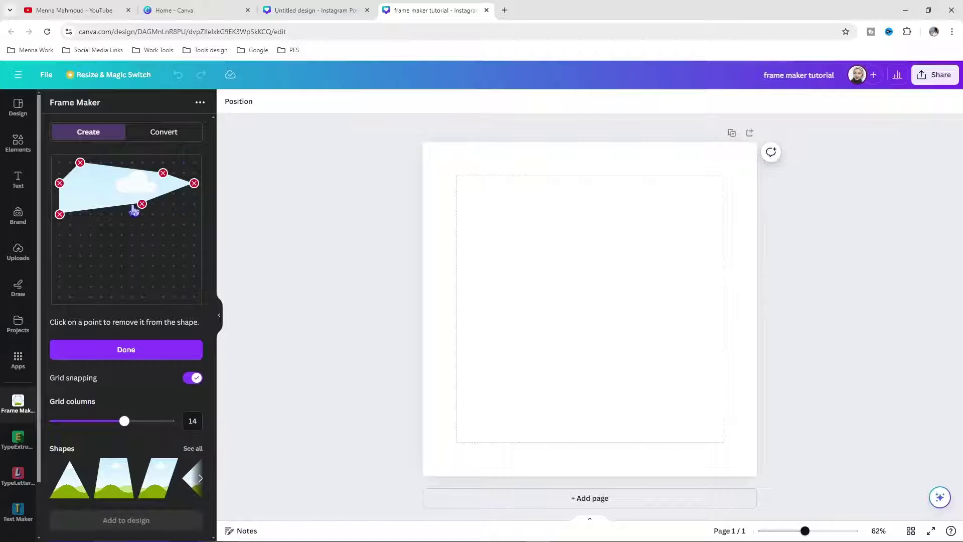
{"action": "left_click", "coordinate": [81, 164]}
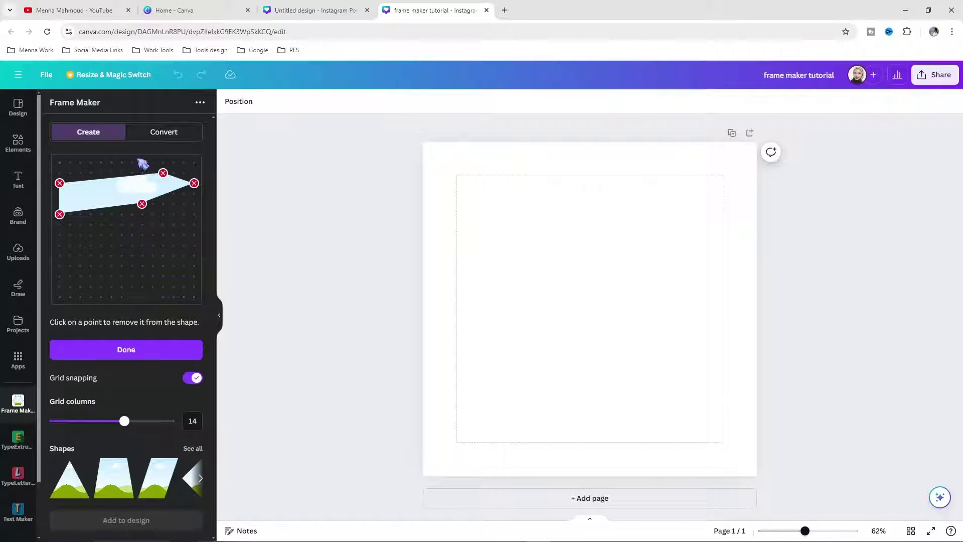
{"action": "left_click", "coordinate": [123, 357]}
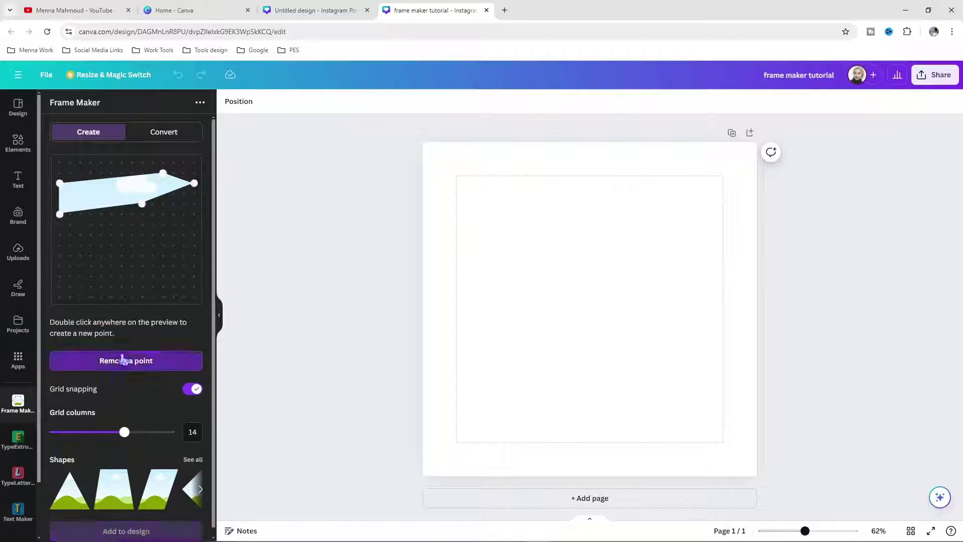
{"action": "left_click_drag", "start_coordinate": [142, 204], "coordinate": [113, 256]}
{"action": "left_click_drag", "start_coordinate": [163, 171], "coordinate": [84, 161]}
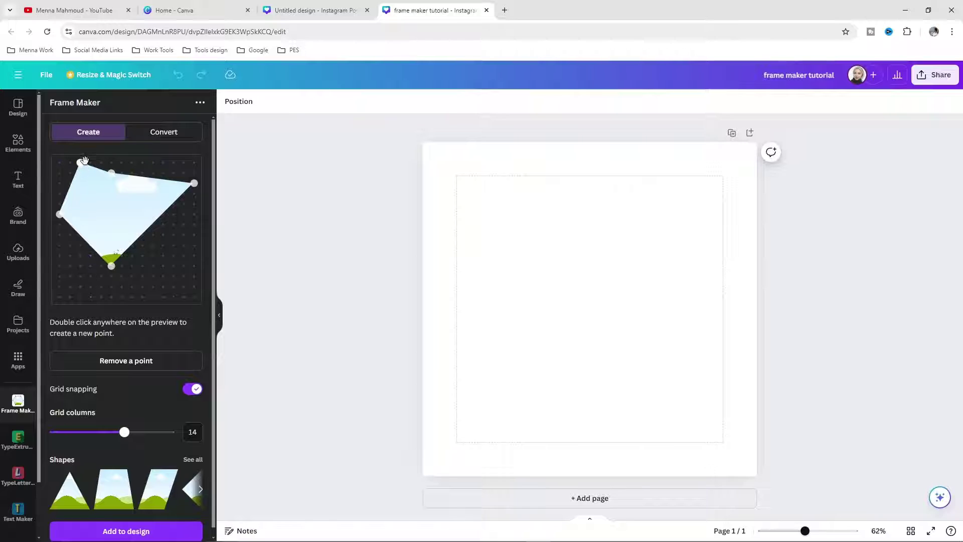
Step: Turn off grid snapping and pull a new point from the lower-left edge into the middle of the shape
{"action": "scroll", "coordinate": [99, 229], "scroll_direction": "down", "scroll_amount": 1}
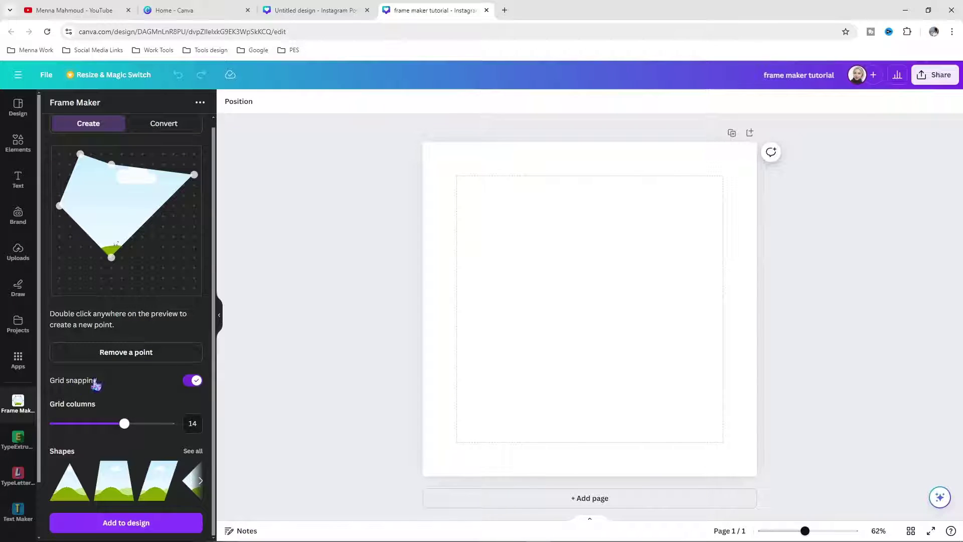
{"action": "left_click", "coordinate": [195, 383]}
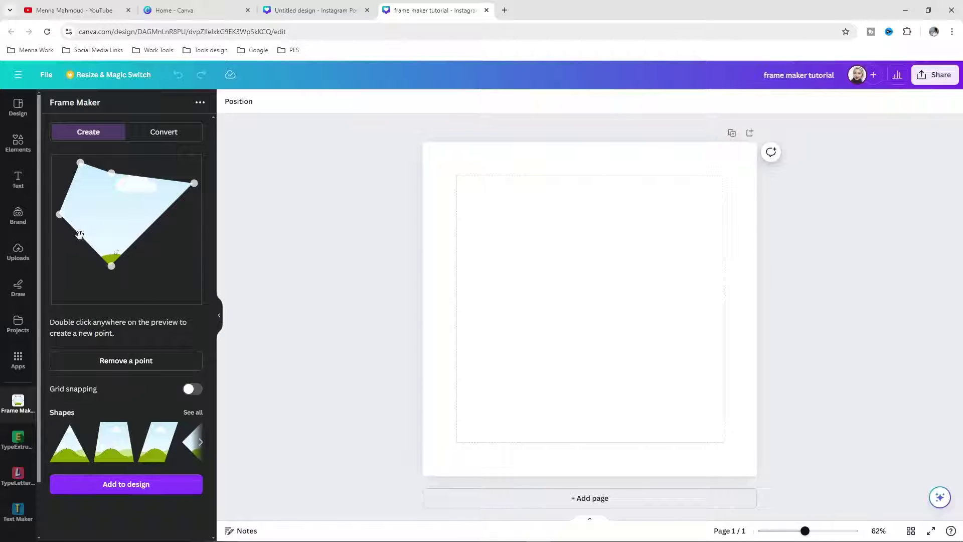
{"action": "left_click_drag", "start_coordinate": [84, 240], "coordinate": [114, 219]}
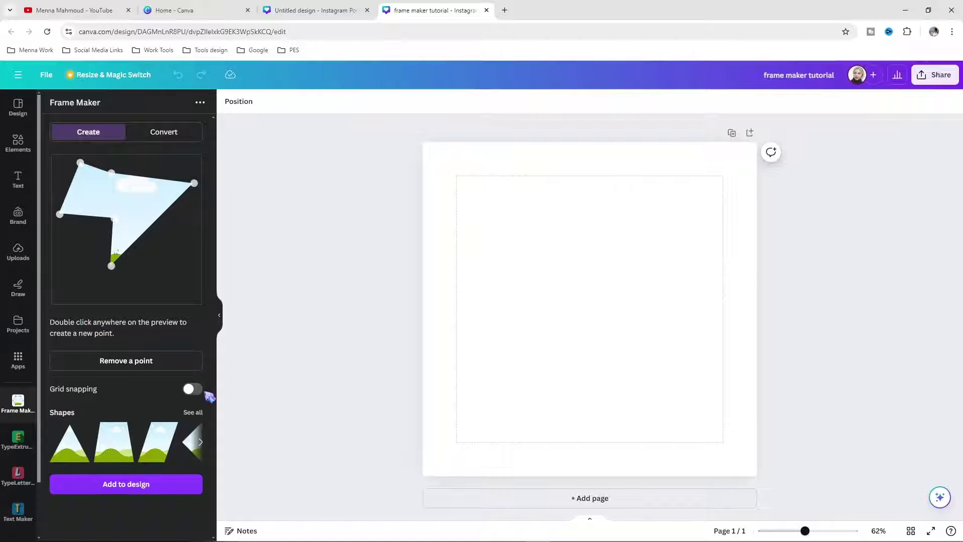
Step: Turn grid snapping back on, shift the bottom corner slightly right, and add a point on the top edge
{"action": "left_click", "coordinate": [194, 390]}
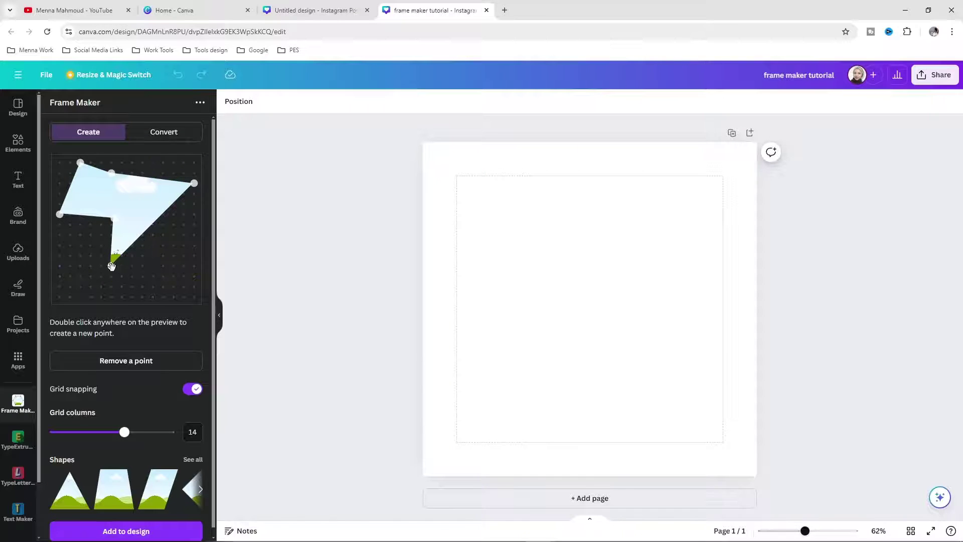
{"action": "left_click_drag", "start_coordinate": [112, 266], "coordinate": [132, 266]}
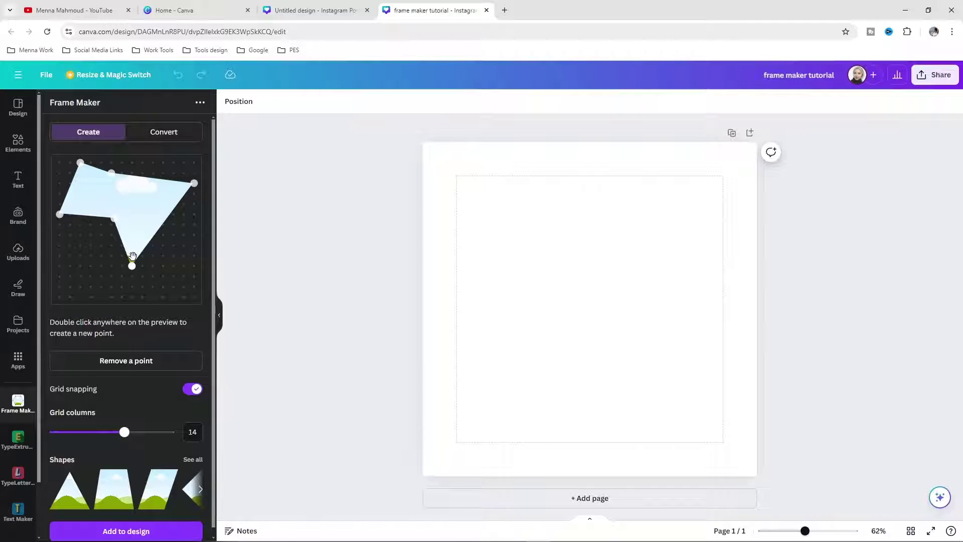
{"action": "double_click", "coordinate": [154, 177]}
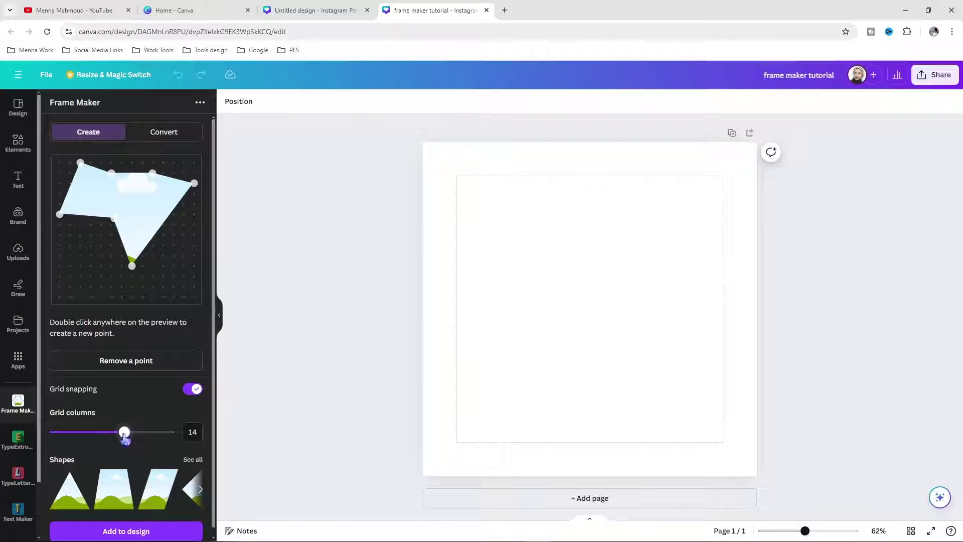
Step: Try grid column values of 18, 5 and 12, adding a point at the shape's lower left, and settle on 8 columns
{"action": "left_click_drag", "start_coordinate": [125, 433], "coordinate": [160, 438]}
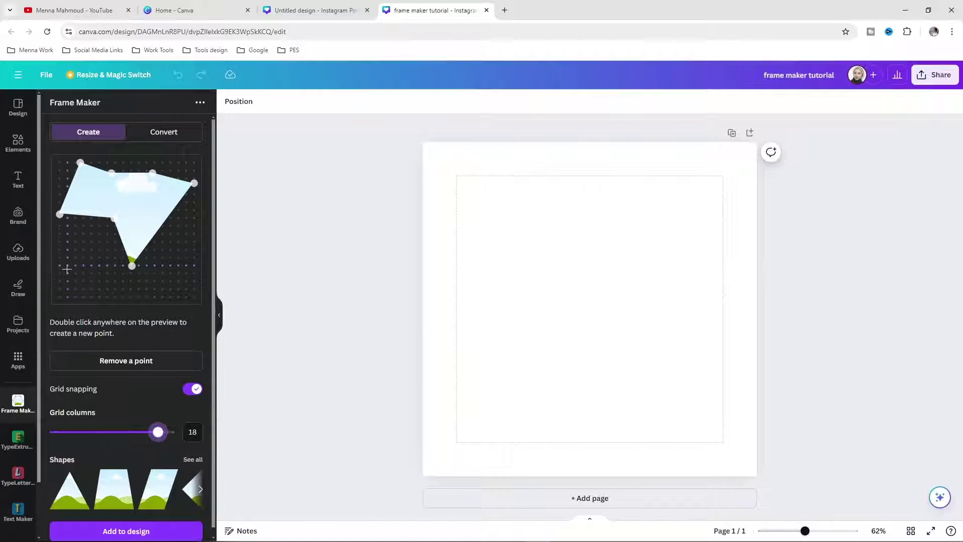
{"action": "double_click", "coordinate": [83, 242]}
{"action": "left_click_drag", "start_coordinate": [158, 432], "coordinate": [42, 444]}
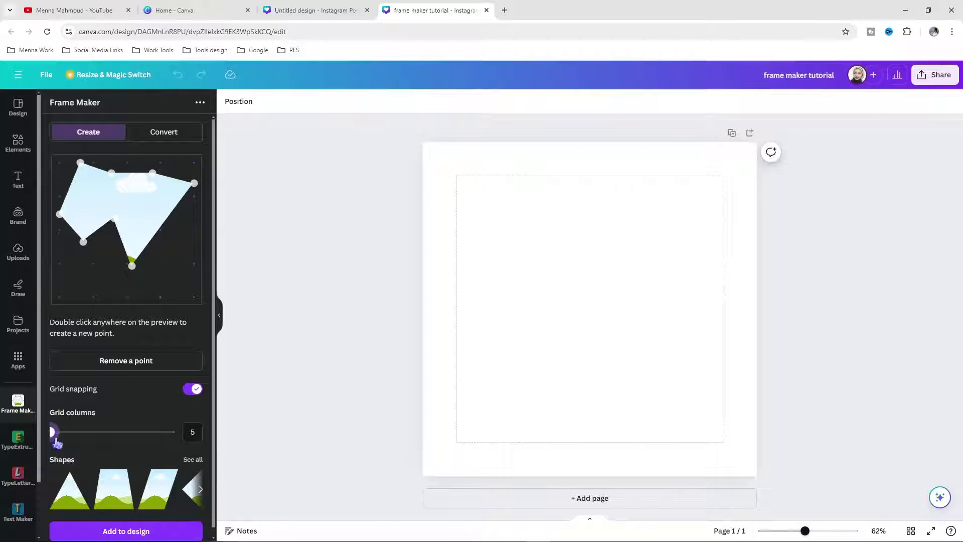
{"action": "left_click_drag", "start_coordinate": [57, 441], "coordinate": [112, 448]}
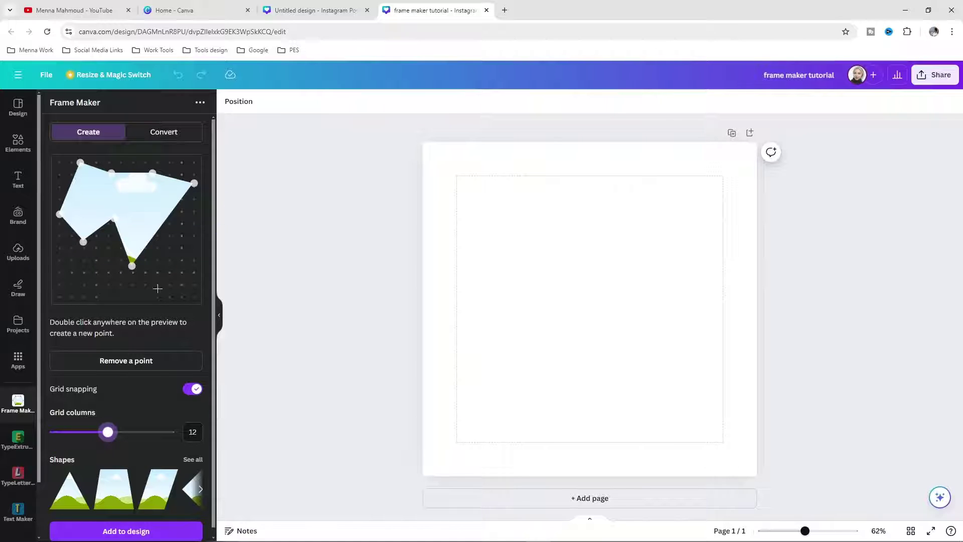
{"action": "left_click_drag", "start_coordinate": [108, 432], "coordinate": [74, 432]}
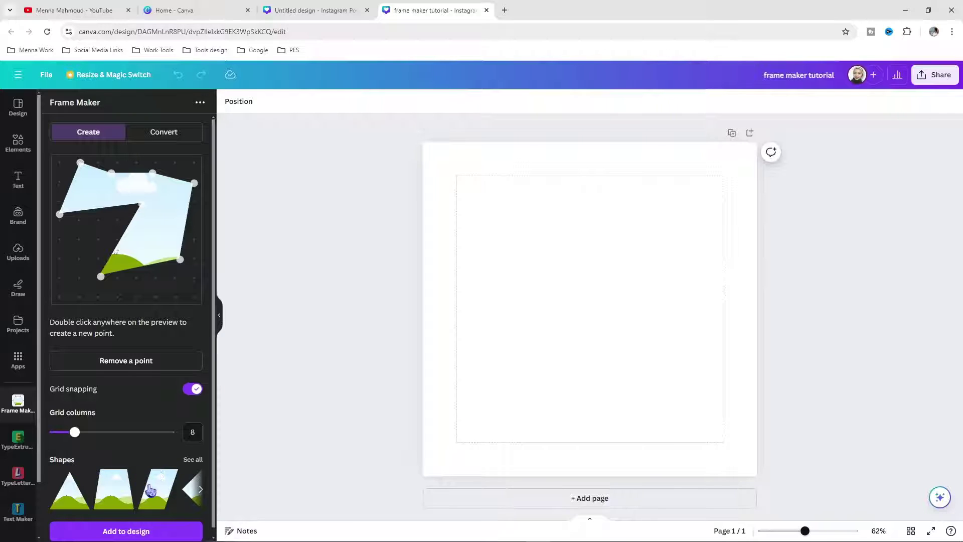
Step: Add the custom frame to the design, enlarge it slightly and centre it on the page
{"action": "scroll", "coordinate": [150, 489], "scroll_direction": "down", "scroll_amount": 1}
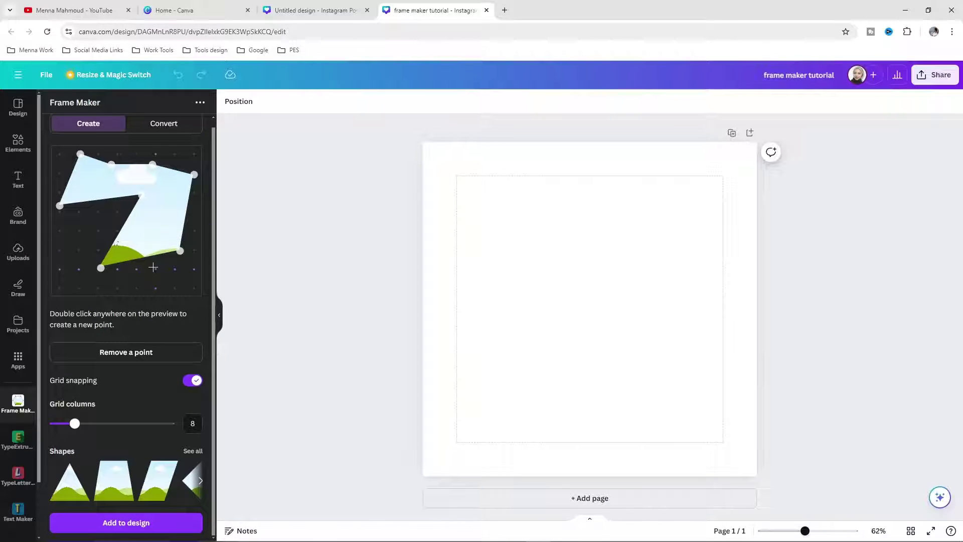
{"action": "left_click", "coordinate": [123, 525]}
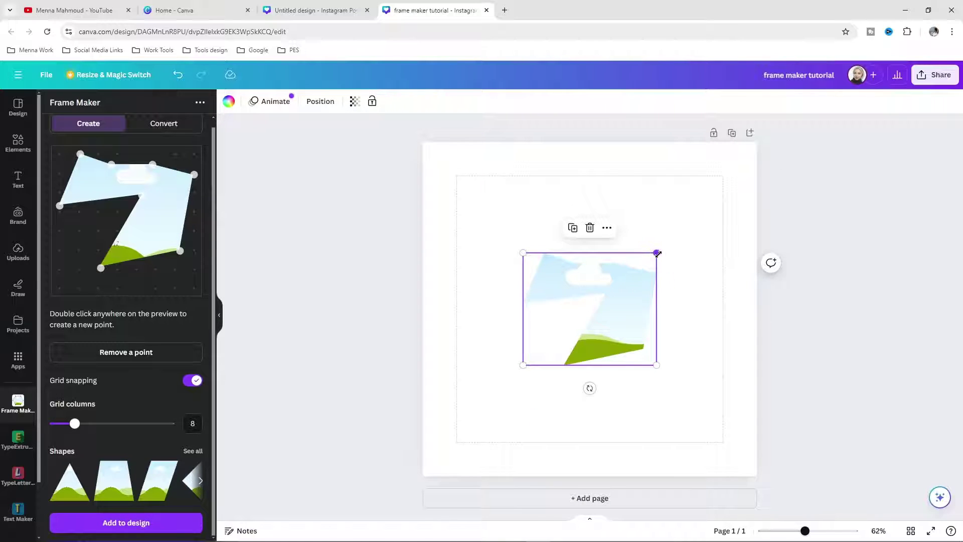
{"action": "left_click_drag", "start_coordinate": [657, 253], "coordinate": [745, 180]}
{"action": "left_click_drag", "start_coordinate": [760, 196], "coordinate": [671, 255]}
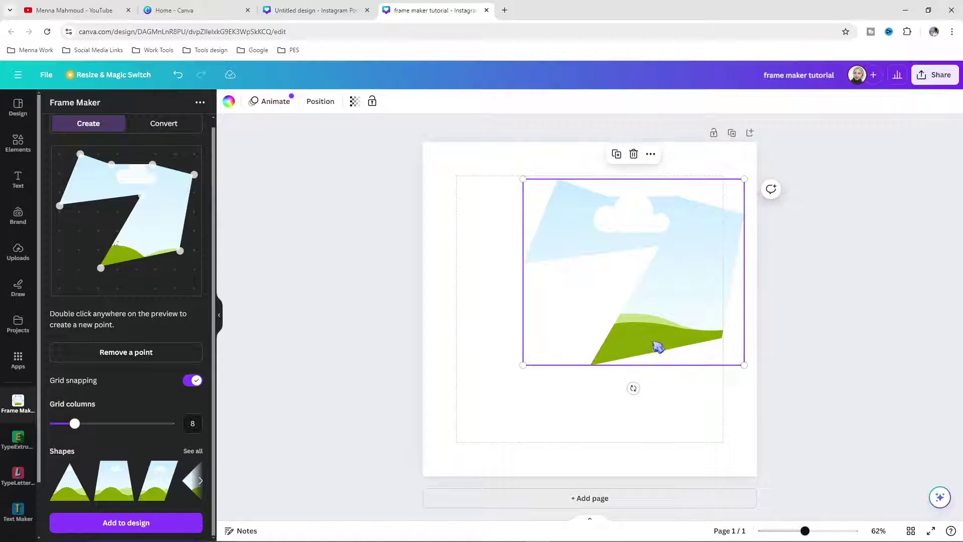
{"action": "left_click_drag", "start_coordinate": [656, 345], "coordinate": [608, 372]}
{"action": "left_click_drag", "start_coordinate": [478, 396], "coordinate": [559, 333]}
{"action": "left_click_drag", "start_coordinate": [656, 288], "coordinate": [633, 327]}
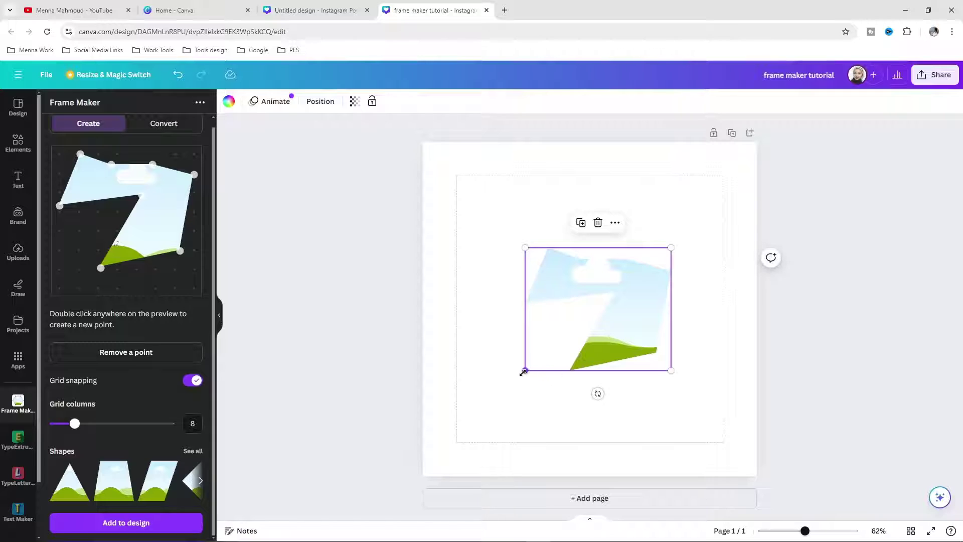
{"action": "left_click_drag", "start_coordinate": [525, 370], "coordinate": [482, 409]}
{"action": "left_click_drag", "start_coordinate": [615, 380], "coordinate": [628, 362]}
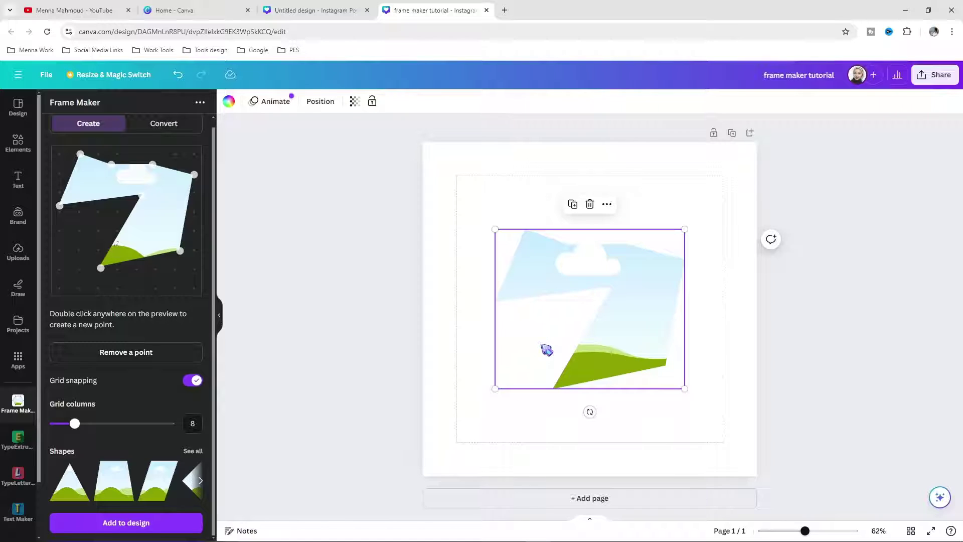
Step: Add a second page and load the octagon from the full collection of frame shapes
{"action": "left_click", "coordinate": [605, 501]}
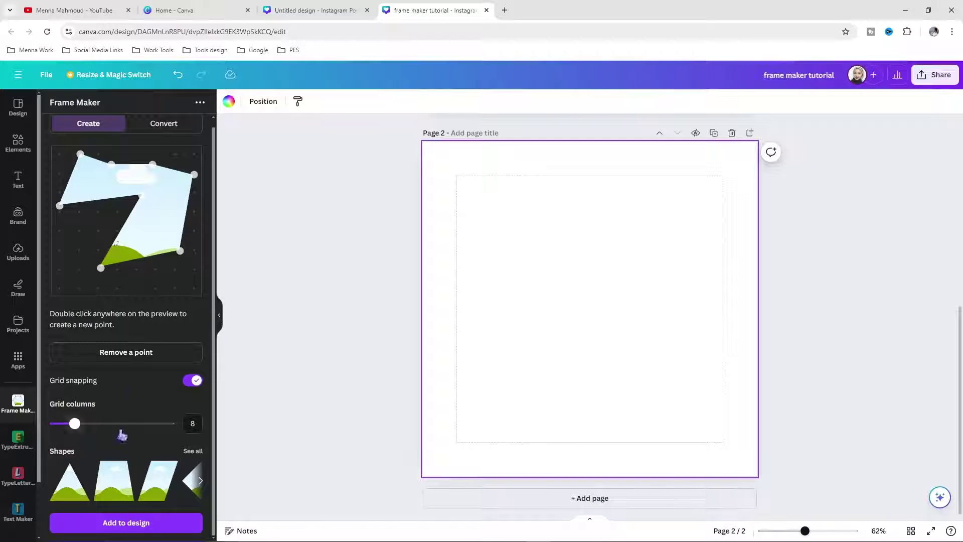
{"action": "left_click", "coordinate": [194, 451]}
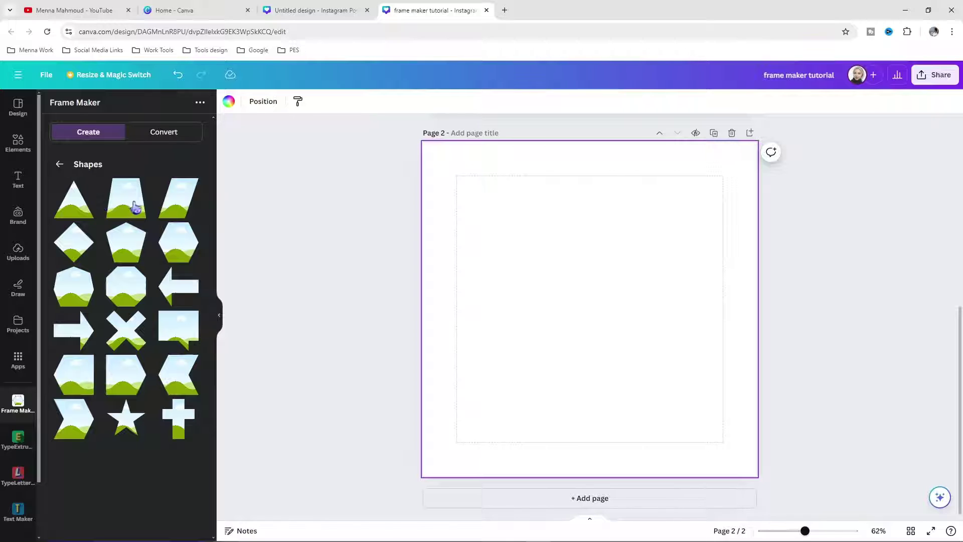
{"action": "left_click", "coordinate": [130, 293]}
Step: Reshape the octagon by pulling its upper-left side, bottom-left and right-side points inward and its top-right point out to the grid's right edge
{"action": "left_click_drag", "start_coordinate": [60, 197], "coordinate": [134, 219]}
{"action": "left_click_drag", "start_coordinate": [94, 297], "coordinate": [155, 260]}
{"action": "left_click_drag", "start_coordinate": [186, 200], "coordinate": [175, 201]}
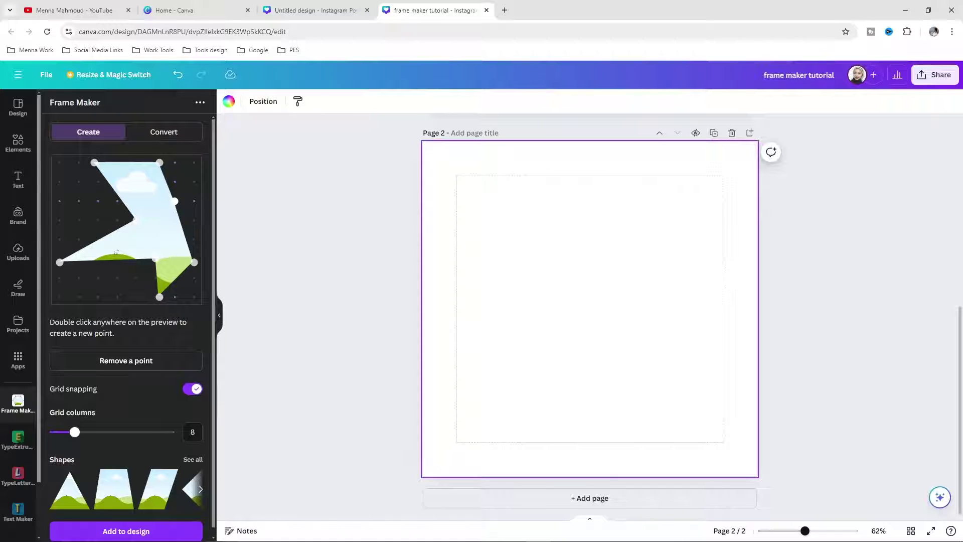
{"action": "left_click_drag", "start_coordinate": [160, 163], "coordinate": [194, 181]}
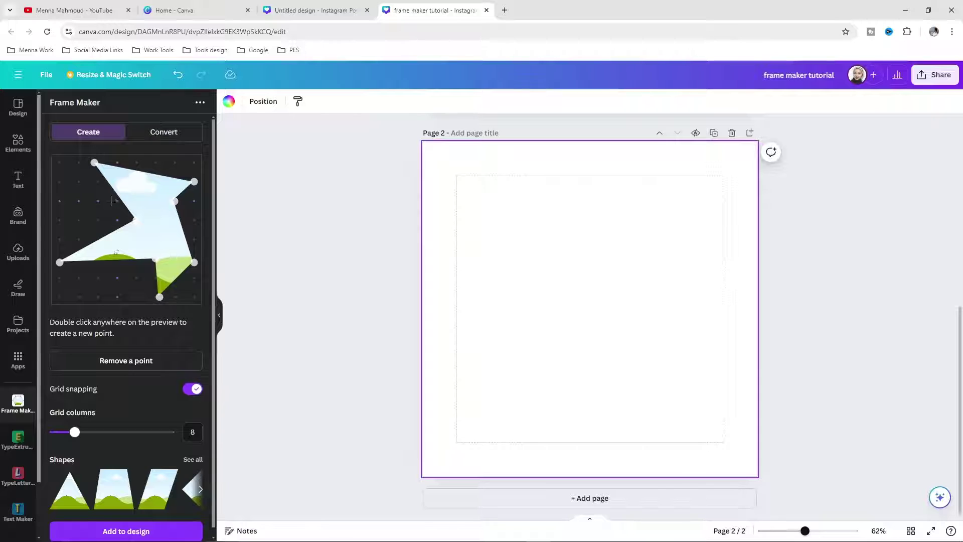
Step: Add a point on the frame's upper-left edge and set the grid columns to 12
{"action": "double_click", "coordinate": [114, 190]}
{"action": "left_click_drag", "start_coordinate": [74, 433], "coordinate": [110, 439]}
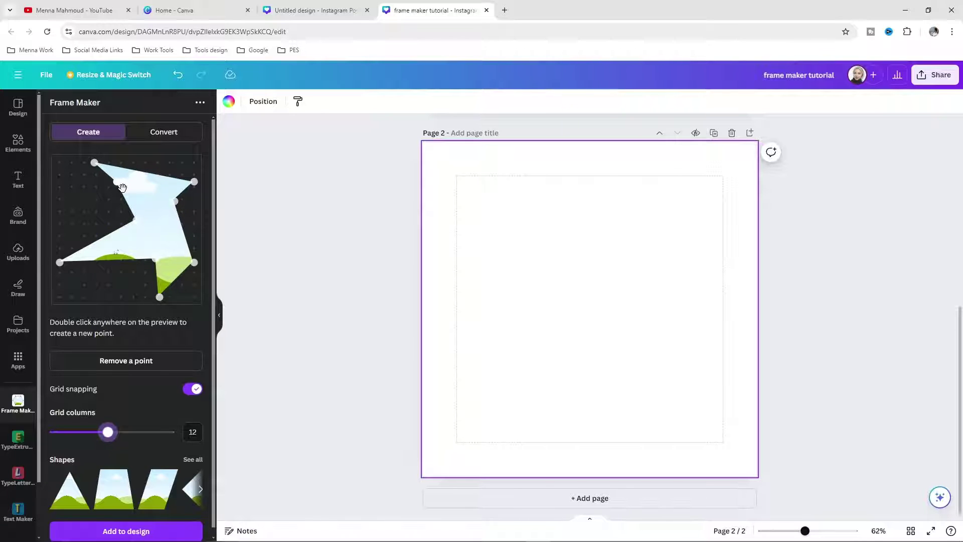
Step: Add the reshaped octagon frame to page 2, enlarge it from opposite corners and centre it on the page
{"action": "left_click", "coordinate": [142, 536]}
{"action": "left_click_drag", "start_coordinate": [521, 240], "coordinate": [480, 202]}
{"action": "left_click_drag", "start_coordinate": [655, 375], "coordinate": [693, 413]}
{"action": "mouse_move", "coordinate": [592, 353]}
{"action": "left_mouse_down"}
{"action": "mouse_move", "coordinate": [595, 342]}
{"action": "mouse_move", "coordinate": [590, 353]}
{"action": "left_mouse_up"}
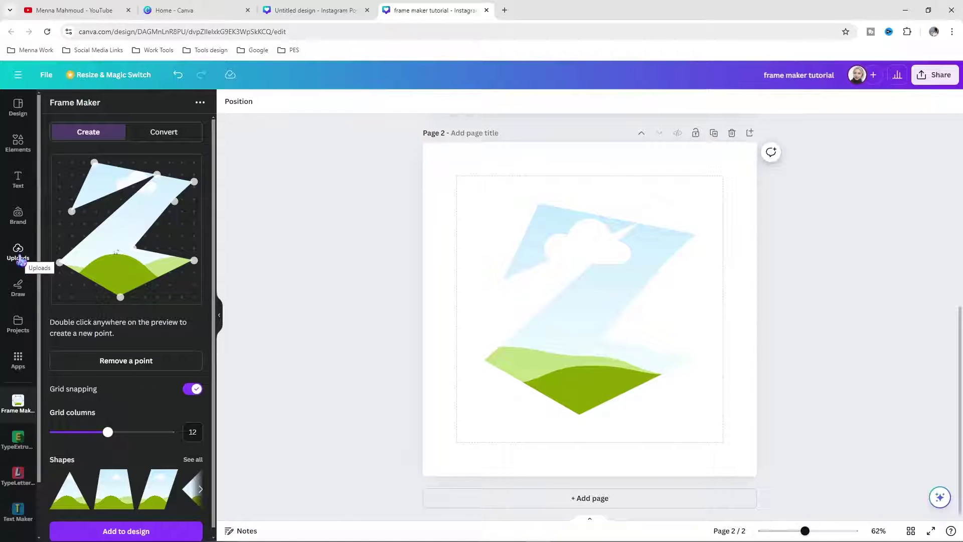
Step: Search the elements for "flower" and show only photos
{"action": "left_click", "coordinate": [18, 143]}
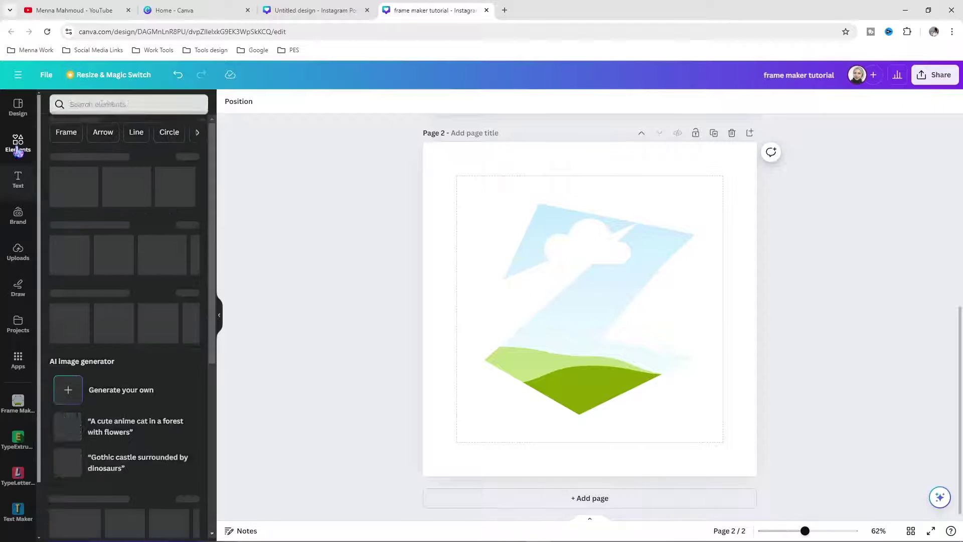
{"action": "left_click", "coordinate": [114, 107]}
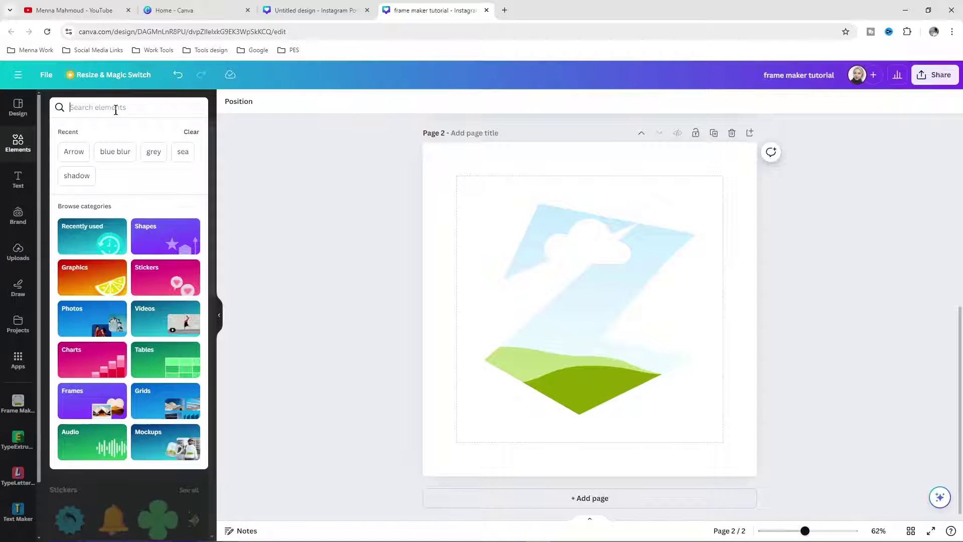
{"action": "type", "text": "flower"}
{"action": "key", "text": "Return"}
{"action": "left_click", "coordinate": [122, 132]}
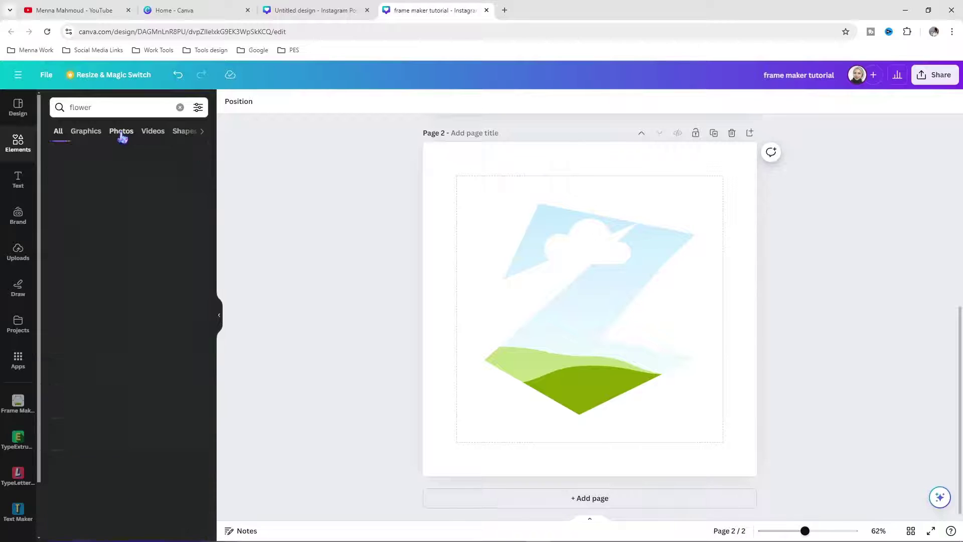
Step: Fill the frame on page 2 with the photo of dark purple flowers against a pink and purple sunset sky
{"action": "scroll", "coordinate": [132, 350], "scroll_direction": "down", "scroll_amount": 5}
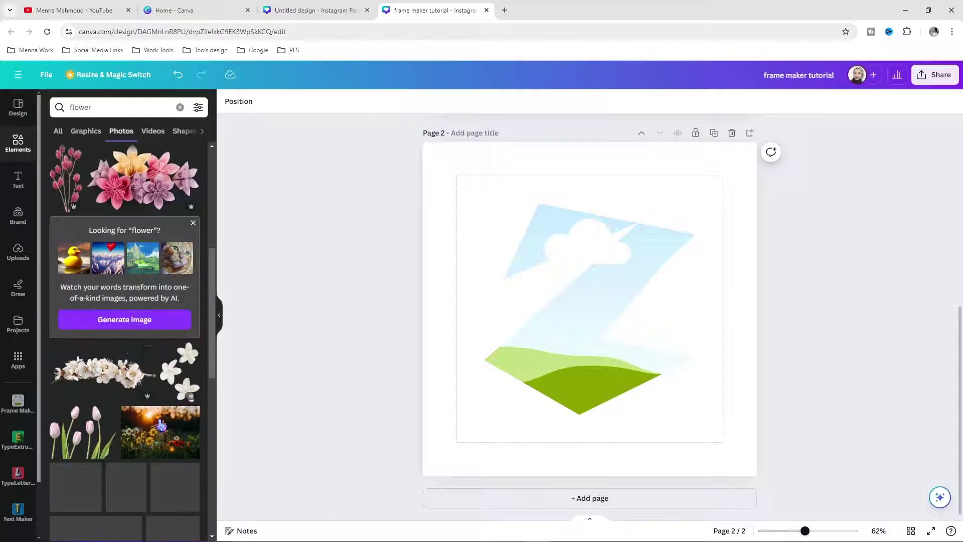
{"action": "scroll", "coordinate": [132, 351], "scroll_direction": "down", "scroll_amount": 2}
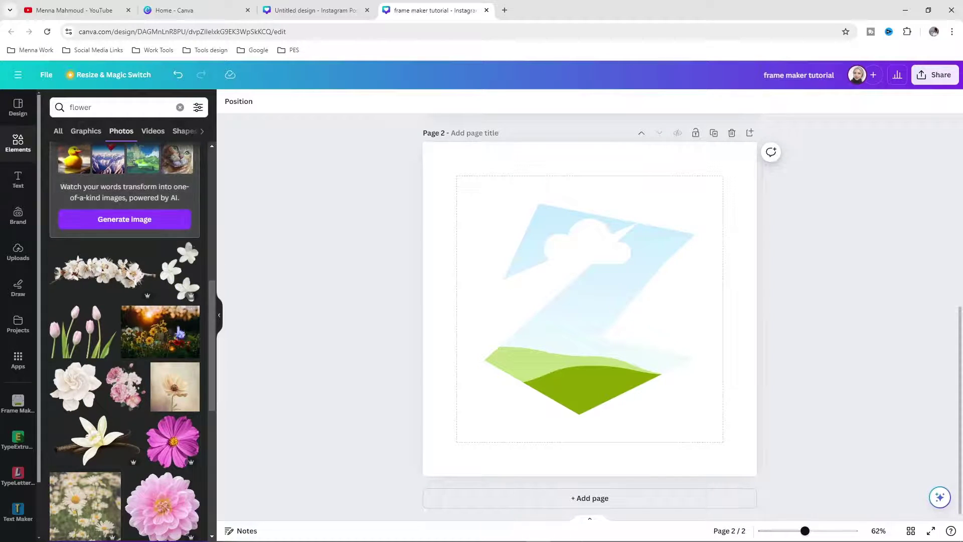
{"action": "scroll", "coordinate": [165, 431], "scroll_direction": "down", "scroll_amount": 3}
{"action": "scroll", "coordinate": [166, 432], "scroll_direction": "down", "scroll_amount": 3}
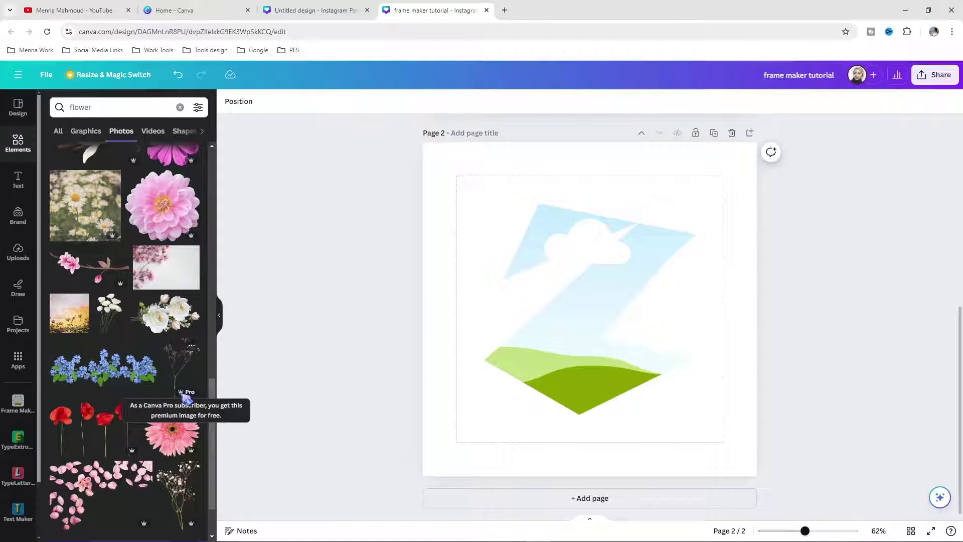
{"action": "scroll", "coordinate": [100, 316], "scroll_direction": "down", "scroll_amount": 3}
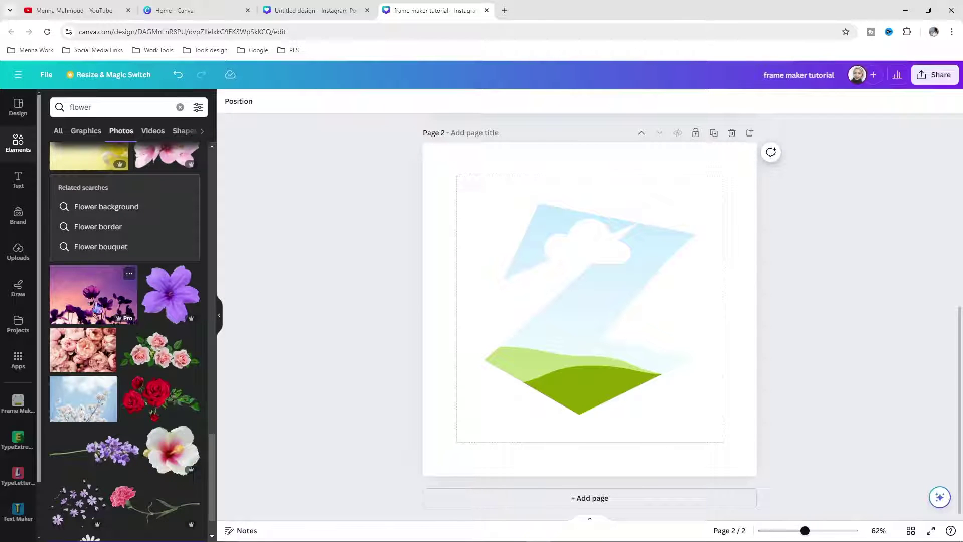
{"action": "left_click_drag", "start_coordinate": [90, 307], "coordinate": [574, 330]}
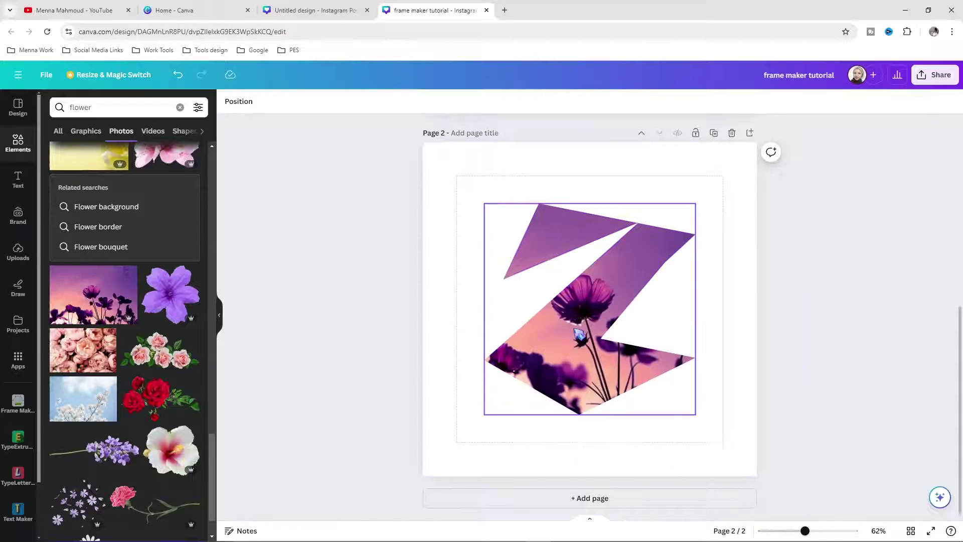
Step: Shift the flower photo left inside its frame until the photo's right edge meets the frame's right edge
{"action": "left_click", "coordinate": [581, 354]}
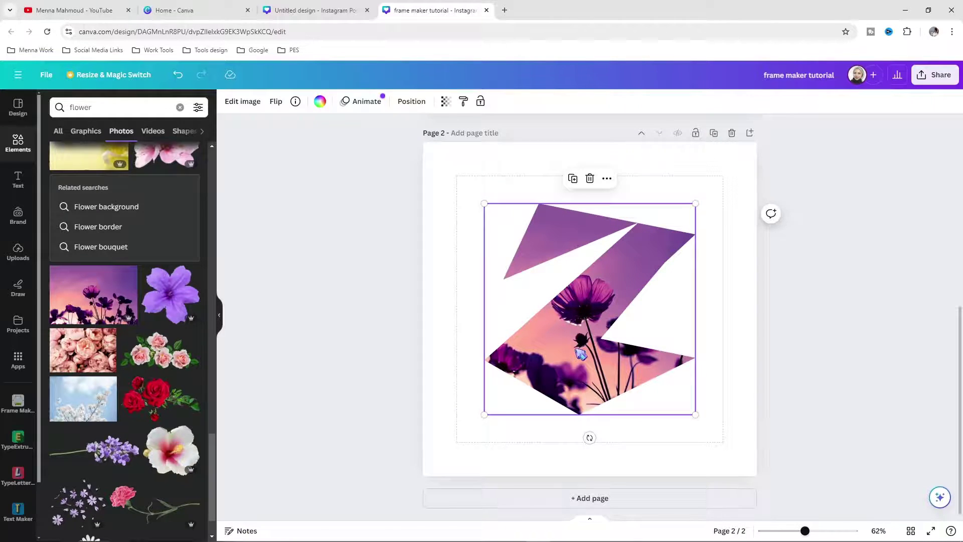
{"action": "double_click", "coordinate": [580, 355]}
{"action": "left_click_drag", "start_coordinate": [581, 355], "coordinate": [518, 339]}
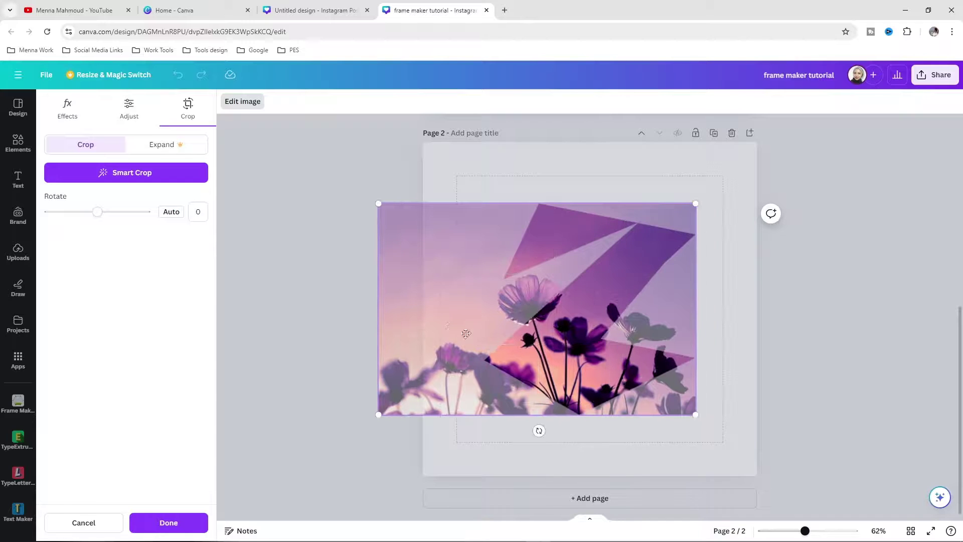
{"action": "left_click", "coordinate": [728, 321]}
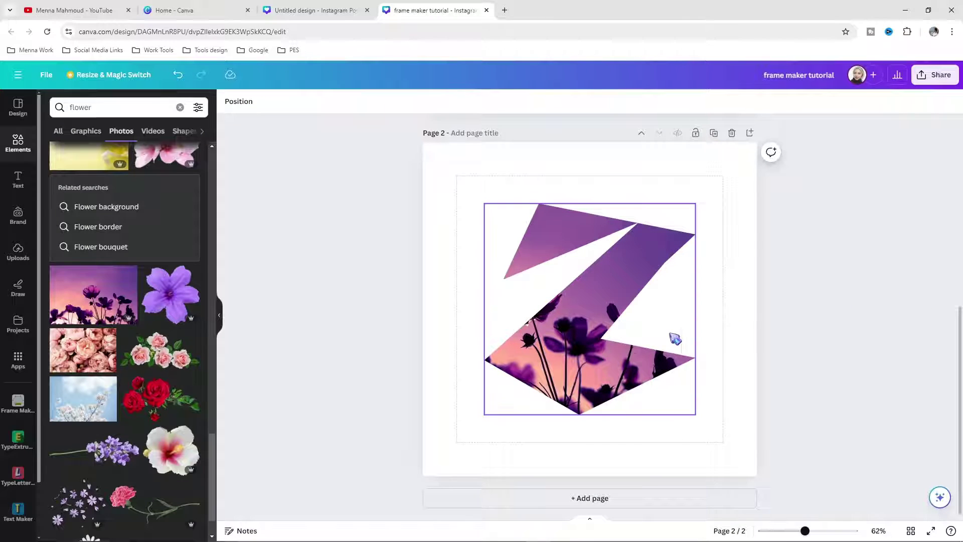
Step: Blur the whole flower photo in the page 2 frame with an intensity of 39
{"action": "left_click", "coordinate": [572, 365]}
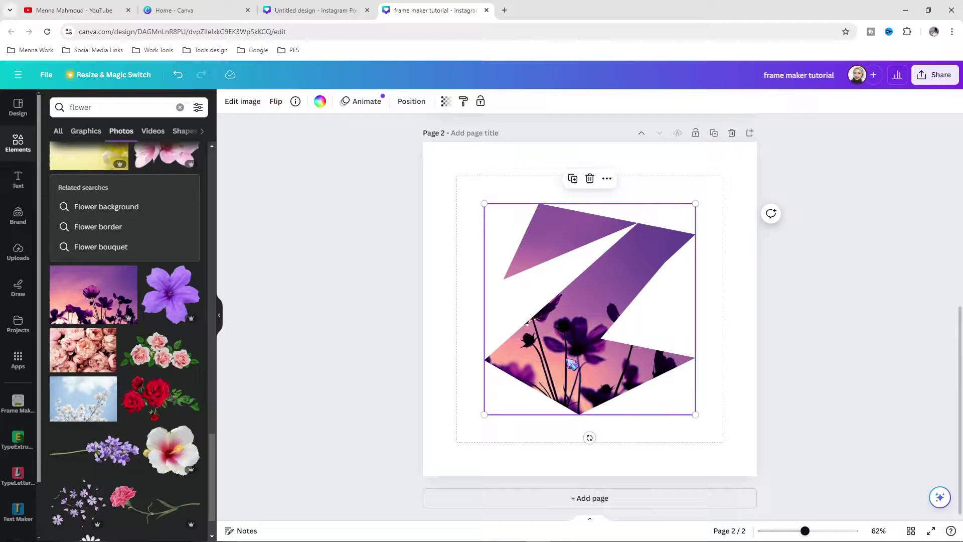
{"action": "left_click", "coordinate": [235, 104]}
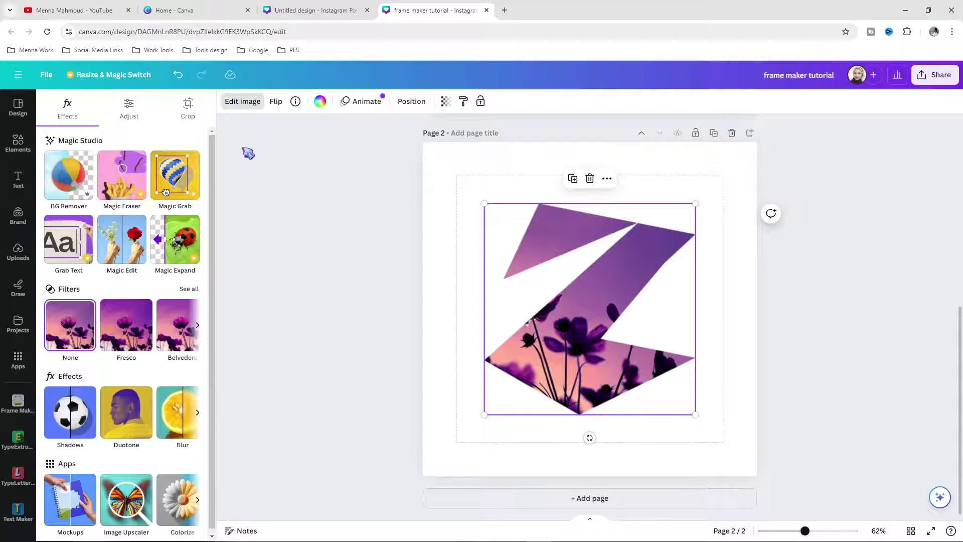
{"action": "left_click", "coordinate": [170, 431]}
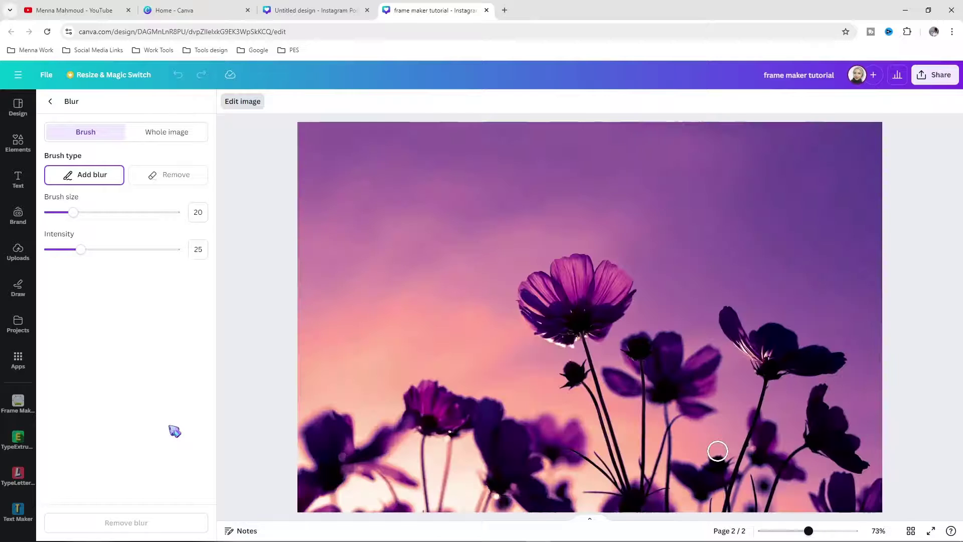
{"action": "left_click", "coordinate": [178, 138]}
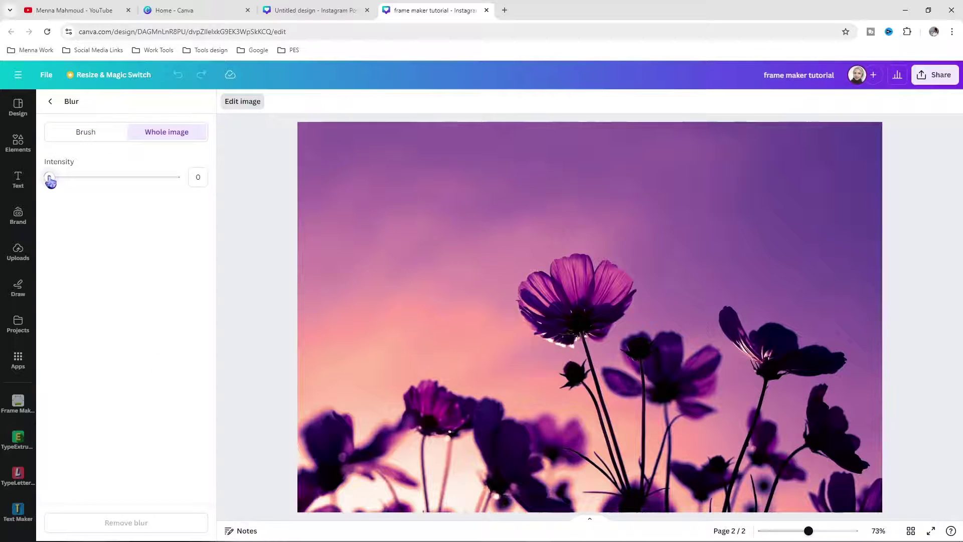
{"action": "left_click_drag", "start_coordinate": [50, 181], "coordinate": [99, 186]}
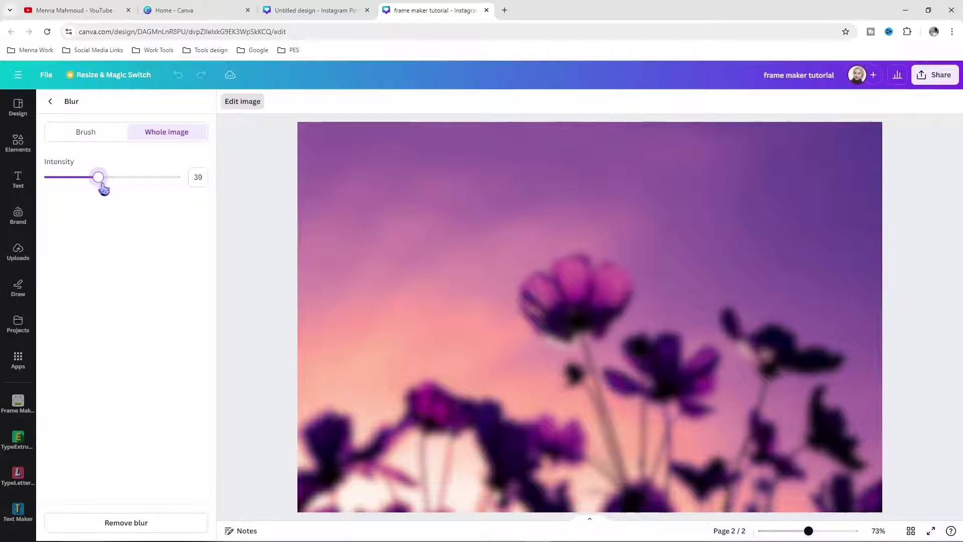
{"action": "left_click", "coordinate": [50, 102]}
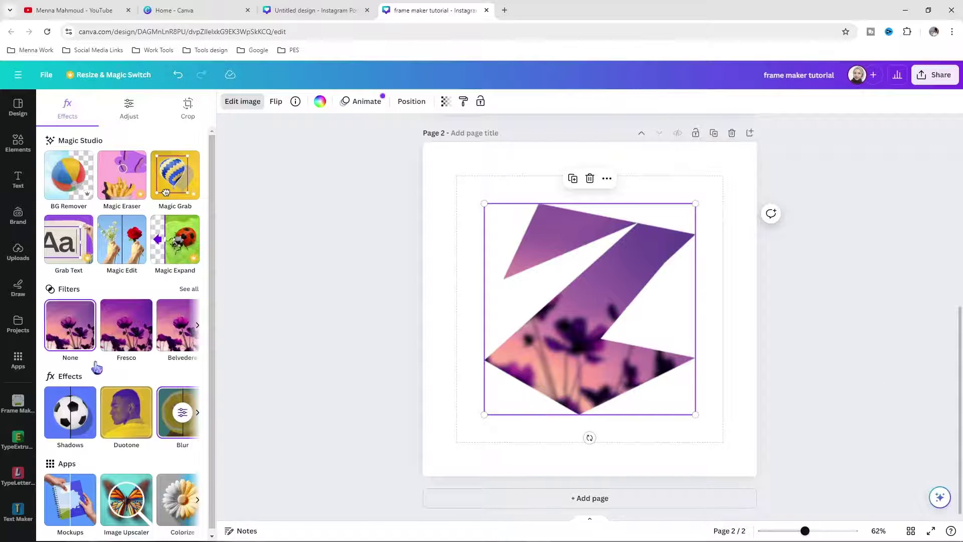
Step: Try the Fresco filter on the flower photo, replace it with Belvedere and auto-adjust the whole image
{"action": "left_click", "coordinate": [125, 331]}
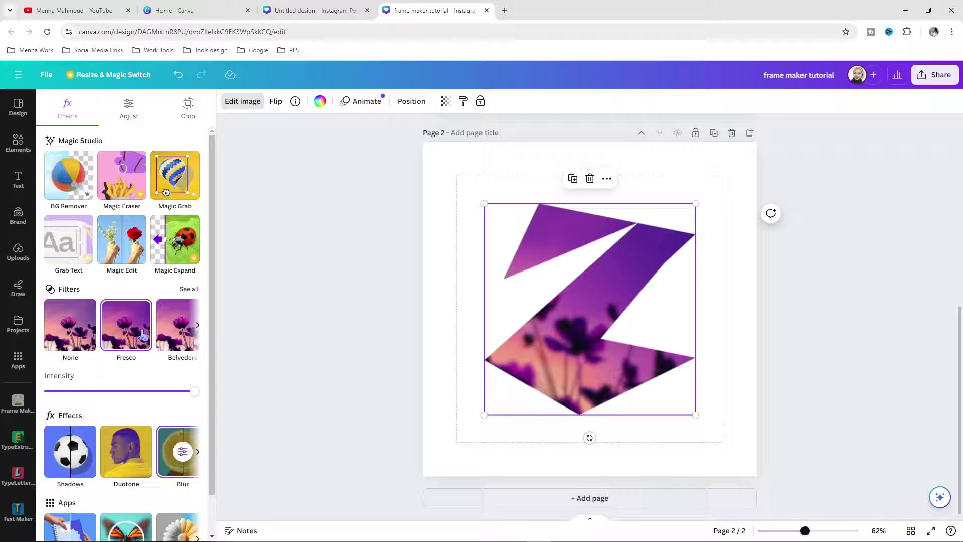
{"action": "left_click", "coordinate": [173, 332]}
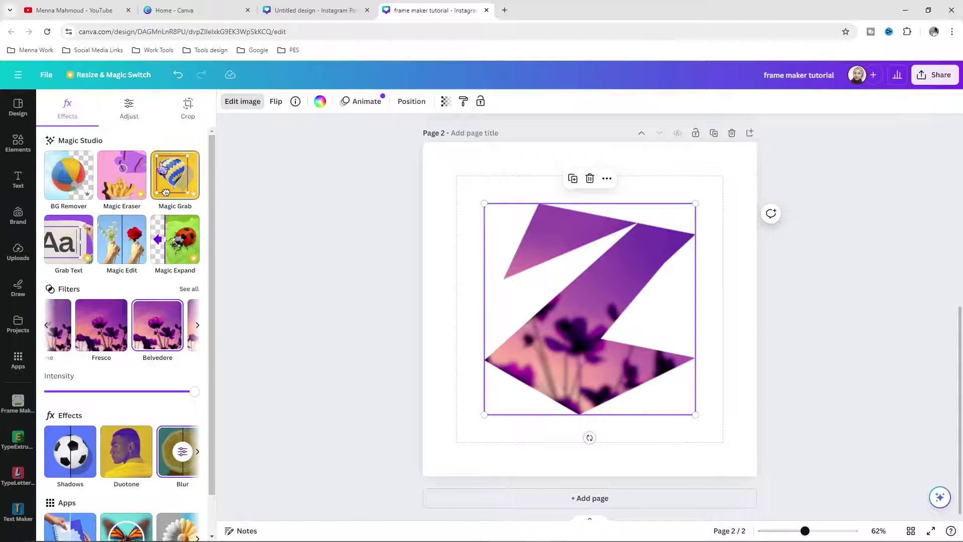
{"action": "left_click", "coordinate": [133, 116]}
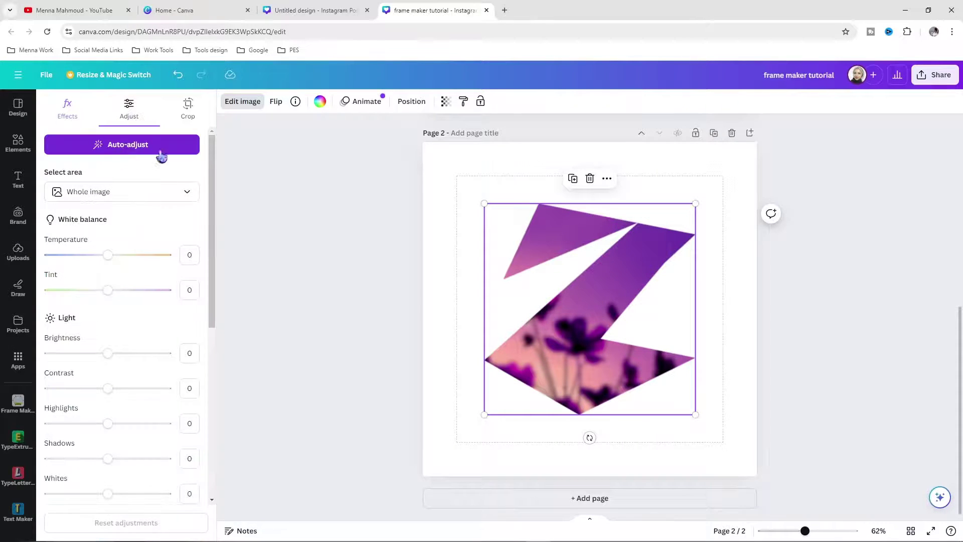
{"action": "left_click", "coordinate": [135, 150]}
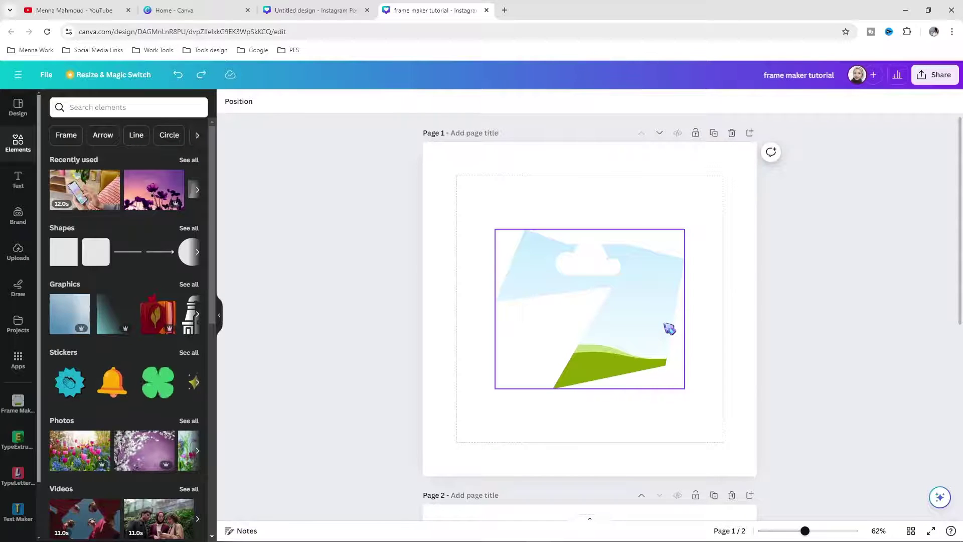
Step: Search the elements for "sea" videos and fill the page 1 frame with the 19.0s coral reef video
{"action": "left_click", "coordinate": [18, 143]}
{"action": "left_click", "coordinate": [118, 108]}
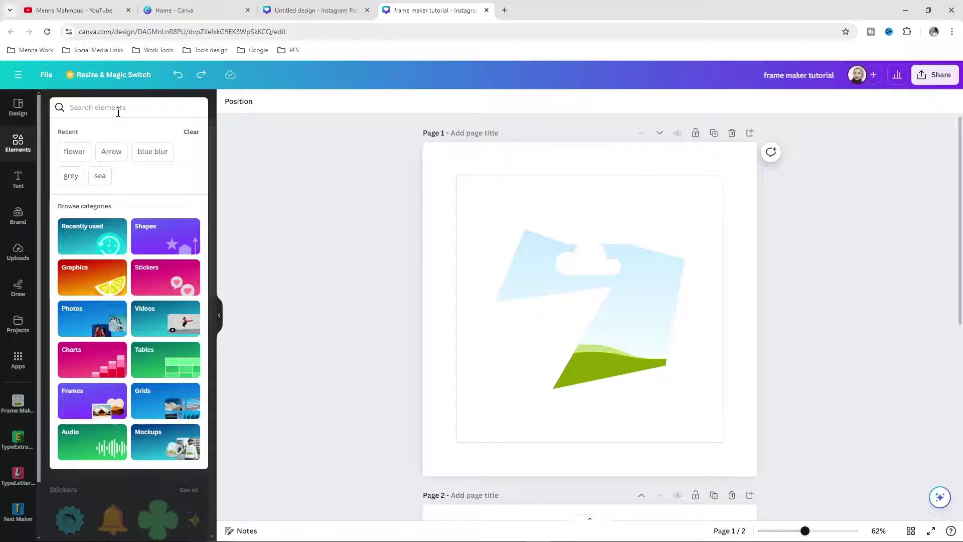
{"action": "type", "text": "sea"}
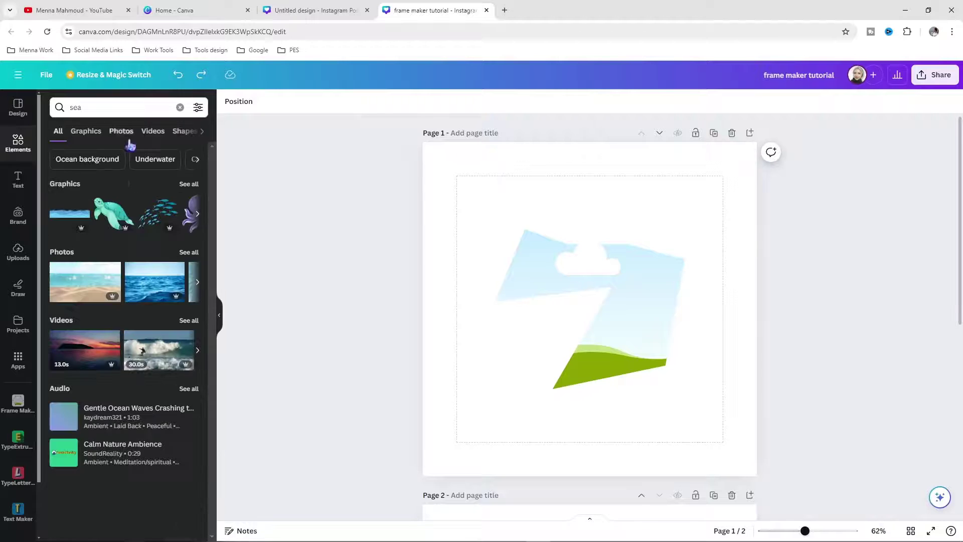
{"action": "left_click", "coordinate": [154, 131]}
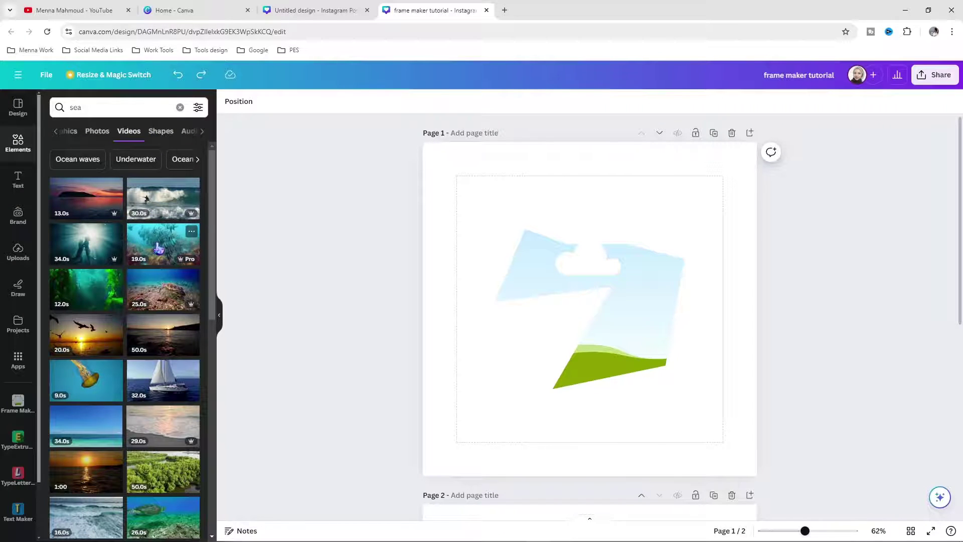
{"action": "left_click_drag", "start_coordinate": [157, 259], "coordinate": [638, 311]}
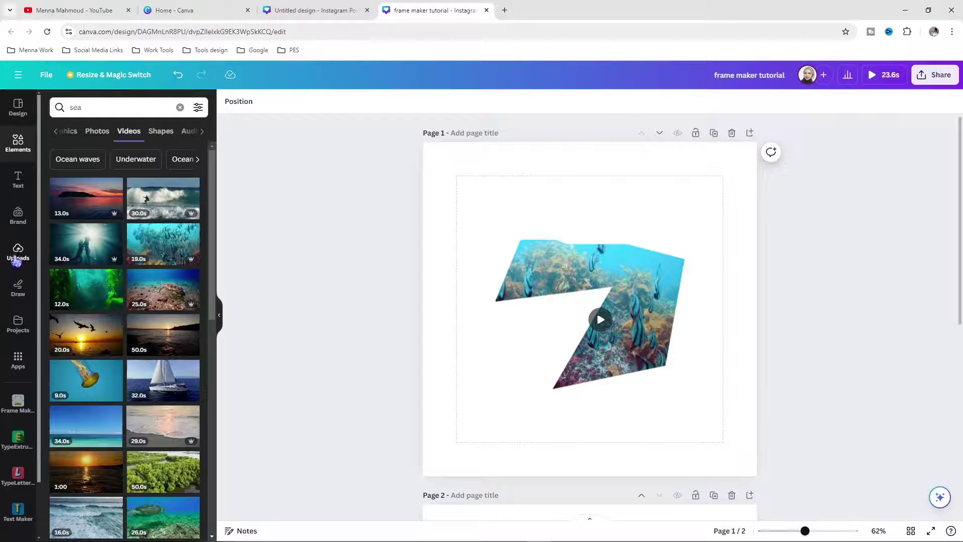
Step: Try the Epic, Festive and The blues filters on the page 1 video and settle on the Vivid filter Peony
{"action": "left_click", "coordinate": [626, 293]}
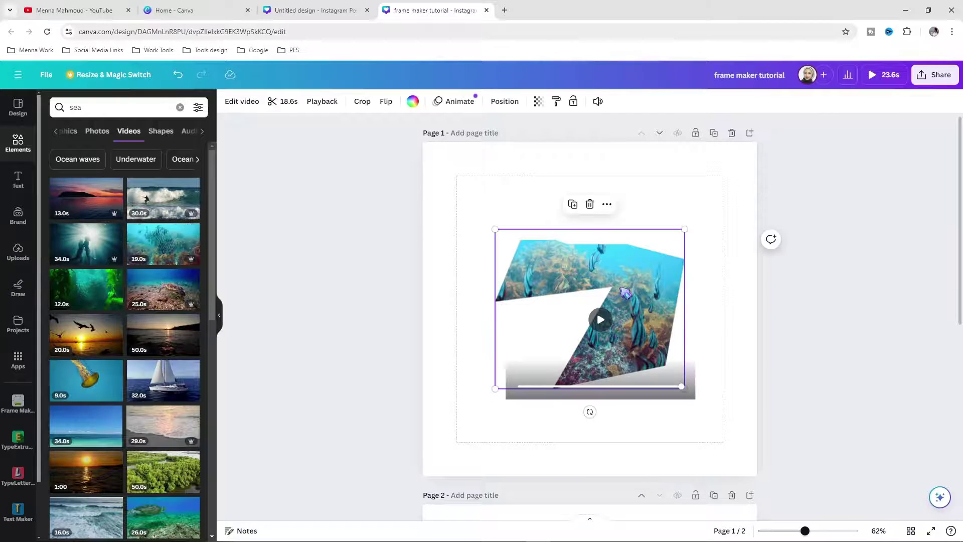
{"action": "left_click", "coordinate": [247, 102]}
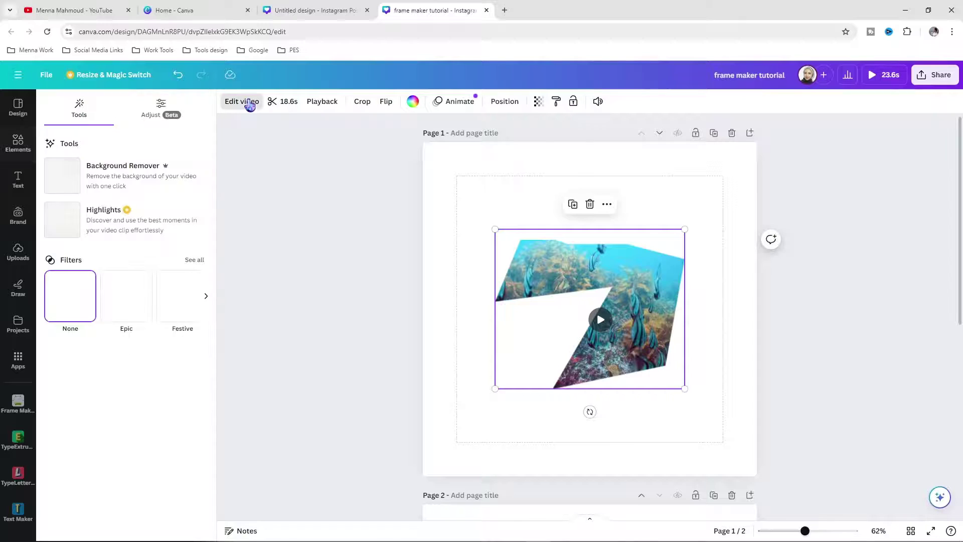
{"action": "left_click", "coordinate": [127, 311]}
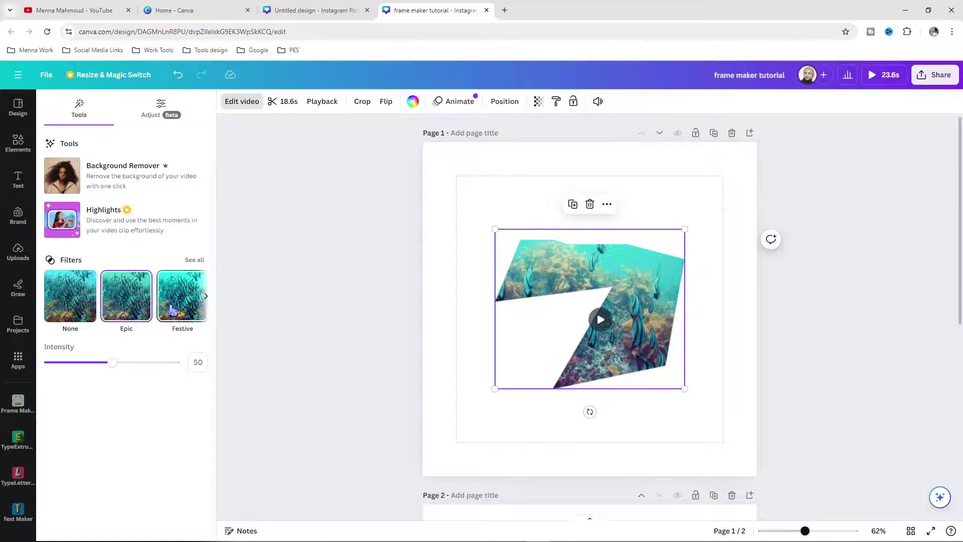
{"action": "left_click", "coordinate": [176, 311]}
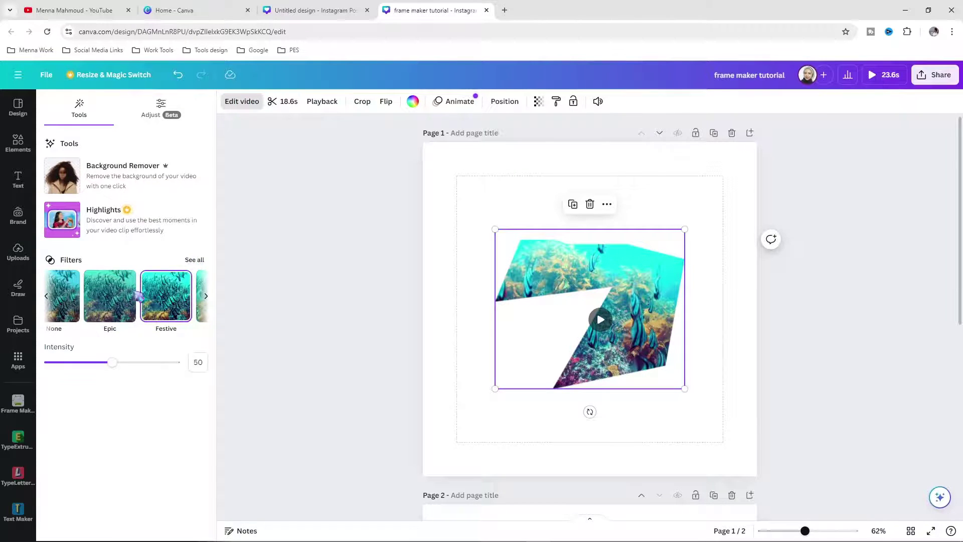
{"action": "left_click", "coordinate": [195, 259]}
{"action": "scroll", "coordinate": [138, 418], "scroll_direction": "down", "scroll_amount": 3}
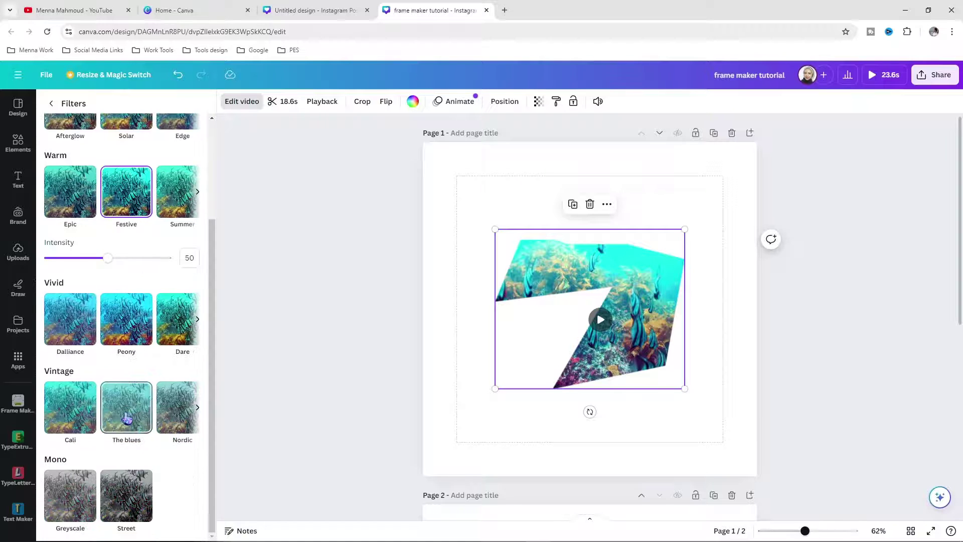
{"action": "left_click", "coordinate": [126, 399]}
{"action": "left_click", "coordinate": [123, 292]}
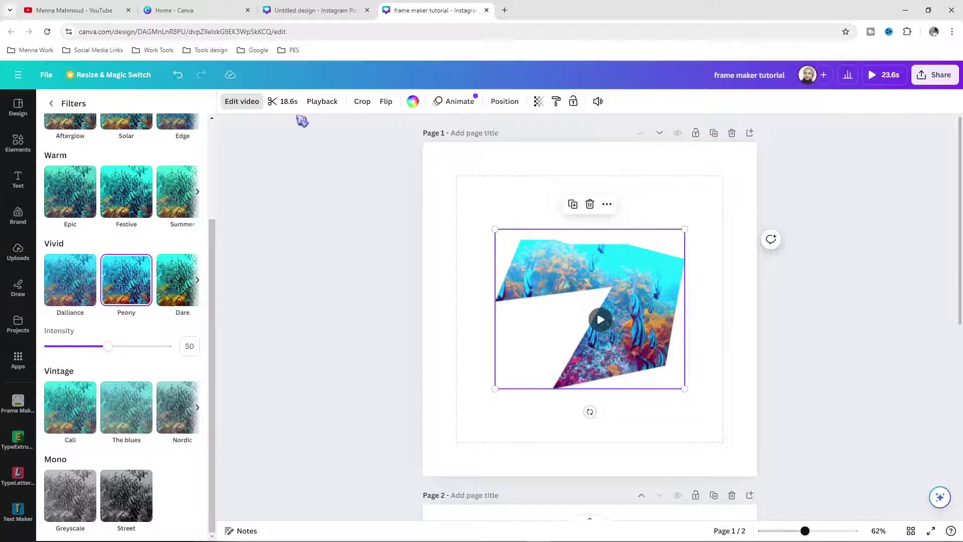
Step: Trim the page 1 video from both ends to a 3.3 s section in the later part of the clip
{"action": "left_click", "coordinate": [285, 103]}
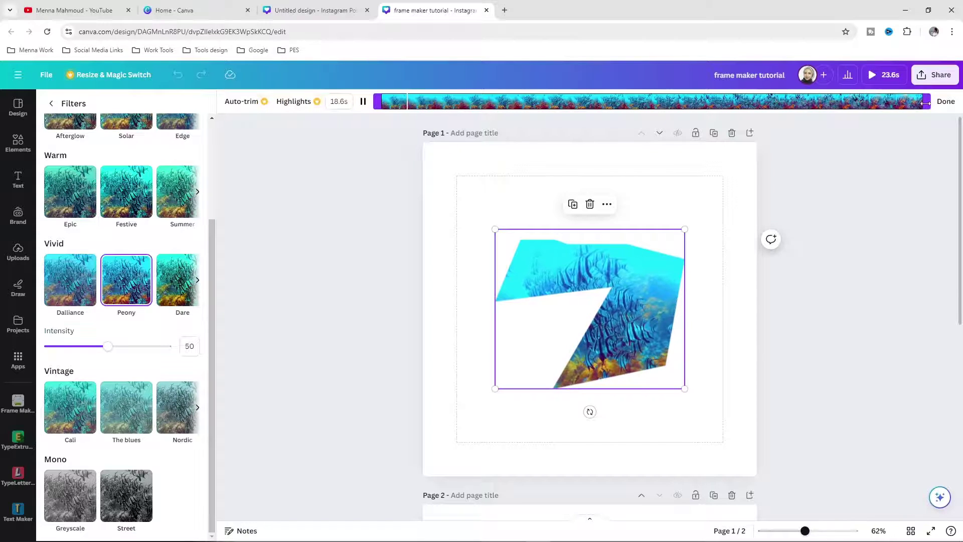
{"action": "left_click_drag", "start_coordinate": [927, 101], "coordinate": [825, 116]}
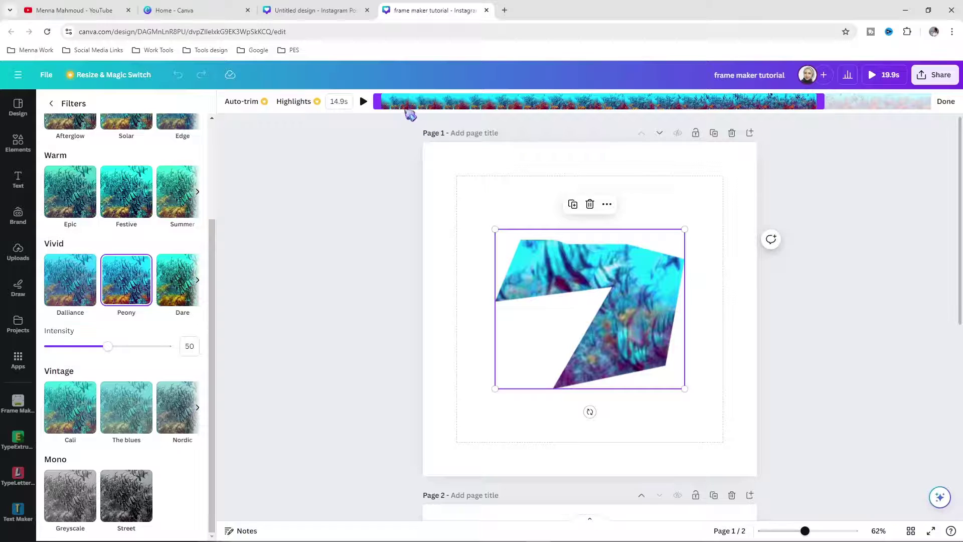
{"action": "left_click_drag", "start_coordinate": [378, 101], "coordinate": [720, 103]}
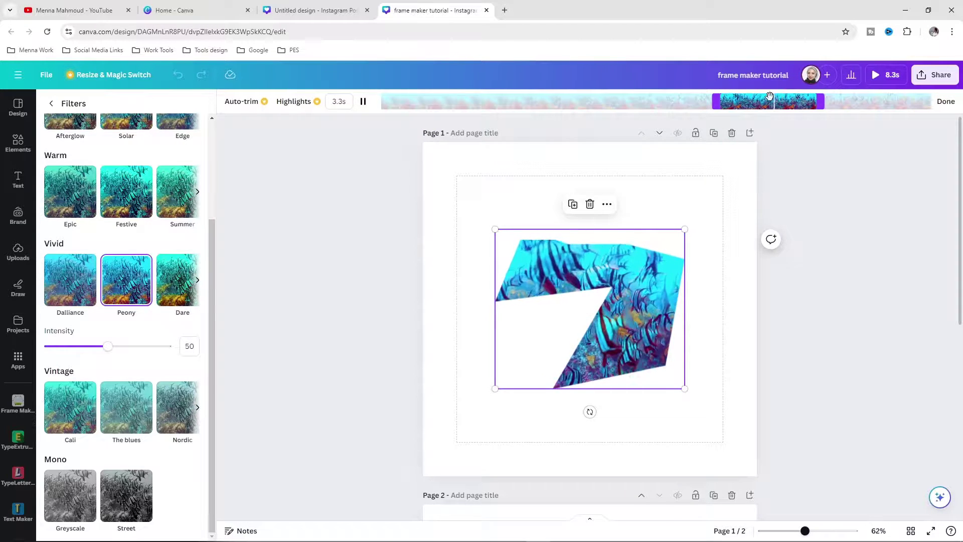
{"action": "left_click", "coordinate": [950, 107]}
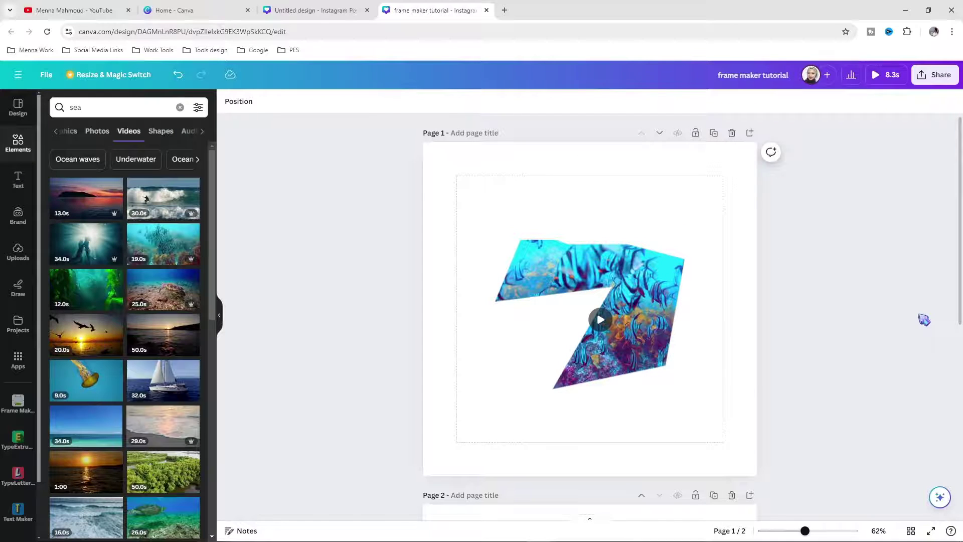
Step: Add a blank third page after page 2 and open Frame Maker for it
{"action": "scroll", "coordinate": [666, 502], "scroll_direction": "down", "scroll_amount": 5}
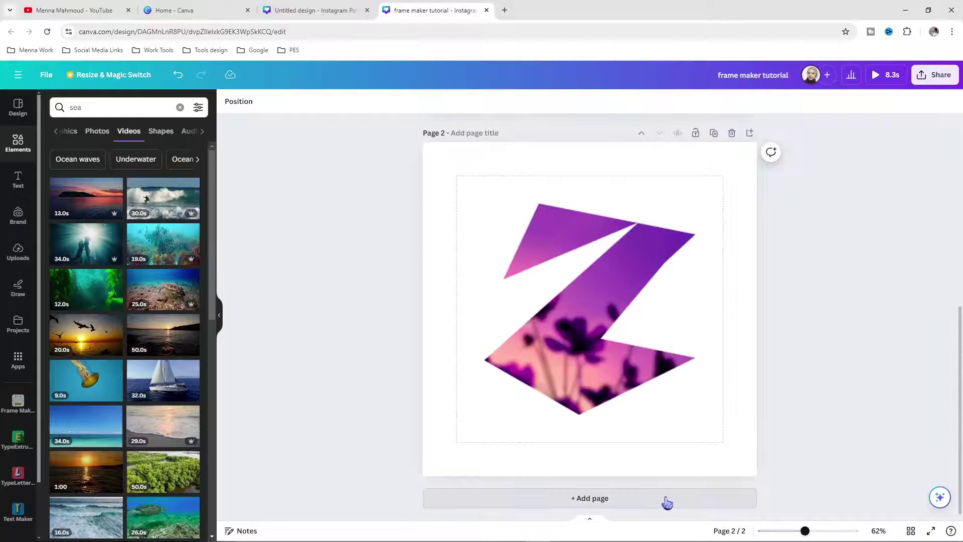
{"action": "left_click", "coordinate": [604, 506]}
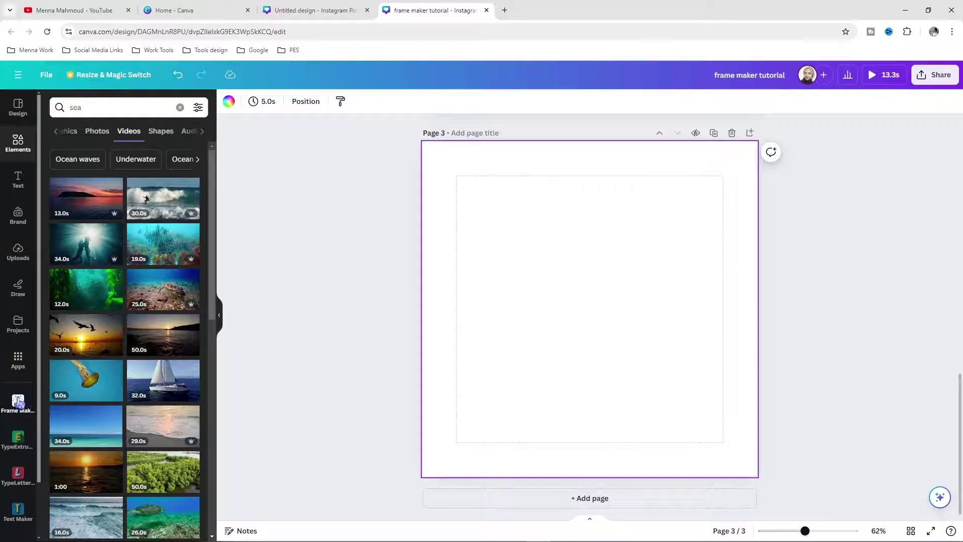
{"action": "left_click", "coordinate": [19, 403]}
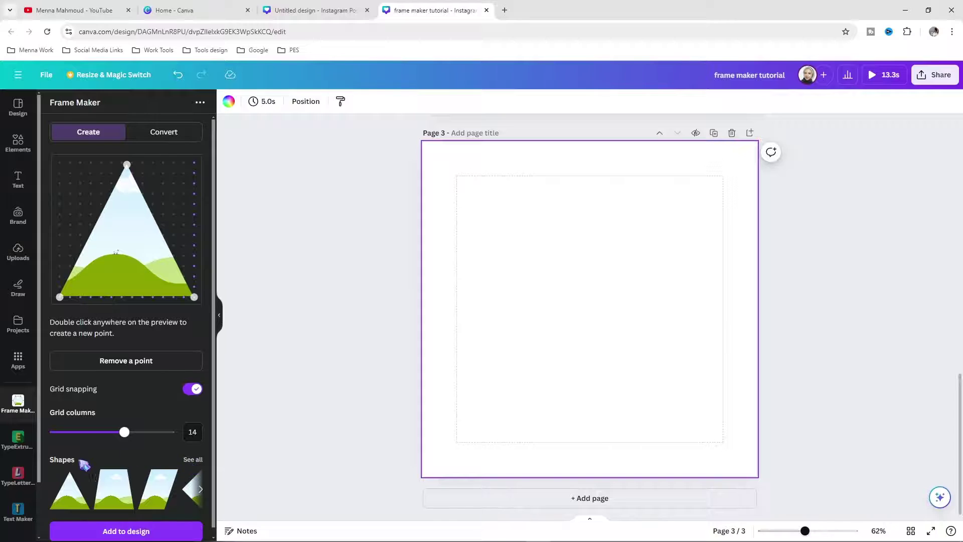
Step: Load the parallelogram shape in Frame Maker, lower its upper-left corner to just above the base and widen the base to the right
{"action": "left_click", "coordinate": [190, 461]}
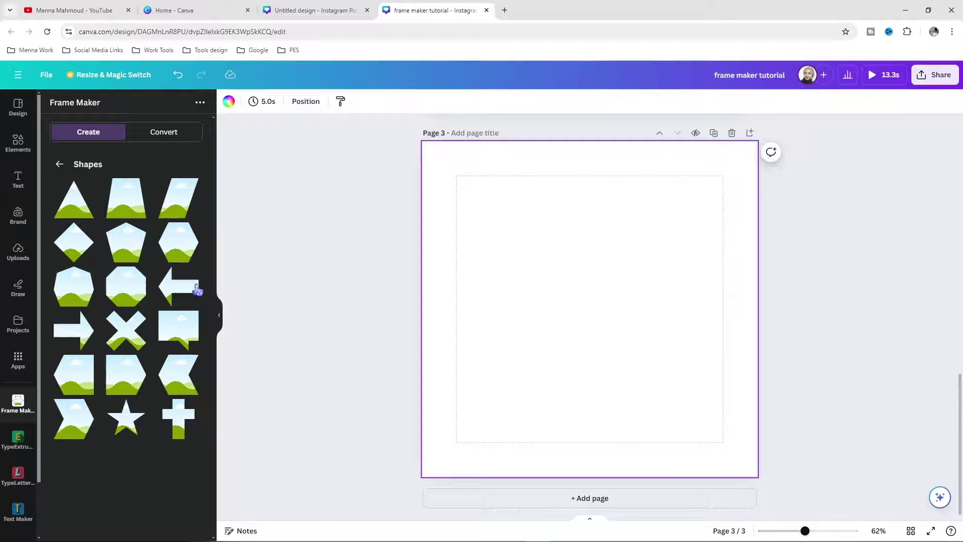
{"action": "left_click", "coordinate": [175, 213]}
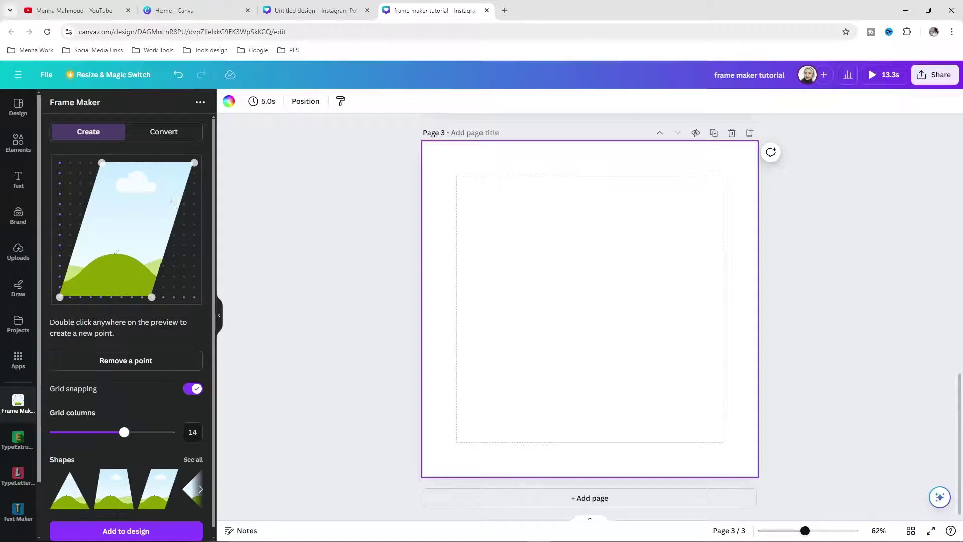
{"action": "left_click_drag", "start_coordinate": [97, 162], "coordinate": [152, 286]}
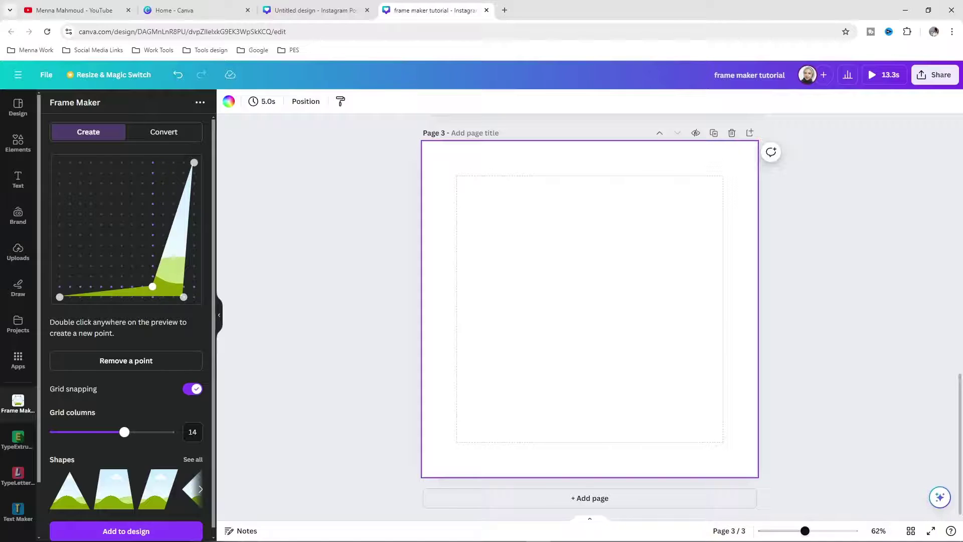
Step: Add a point on the shape's right edge, pull it inward past the left edge, and adjust the top and inner corners
{"action": "double_click", "coordinate": [191, 212]}
{"action": "left_click_drag", "start_coordinate": [190, 212], "coordinate": [153, 225]}
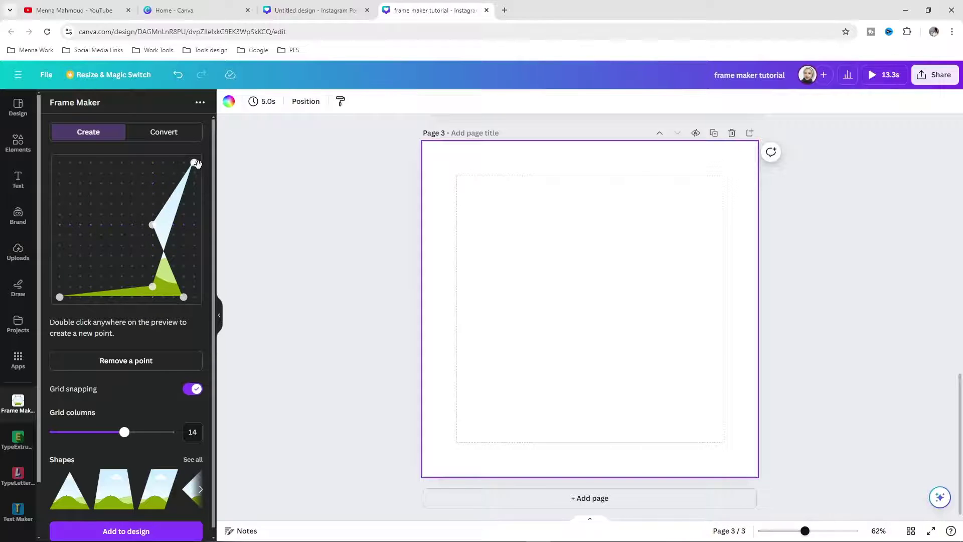
{"action": "left_click_drag", "start_coordinate": [197, 164], "coordinate": [173, 163]}
{"action": "left_click_drag", "start_coordinate": [152, 286], "coordinate": [153, 277]}
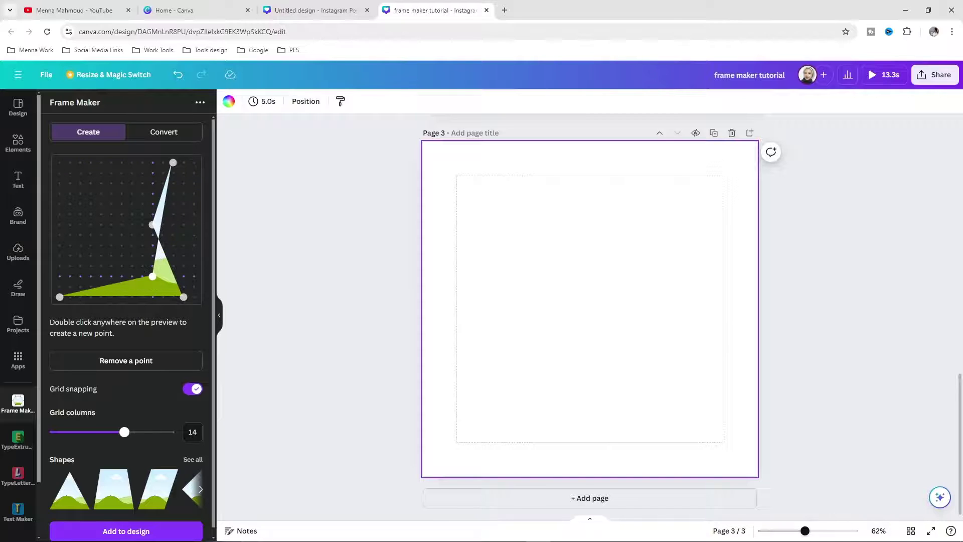
Step: Add the custom frame to page 3 and enlarge it to fill most of the area within the margins
{"action": "left_click", "coordinate": [106, 534]}
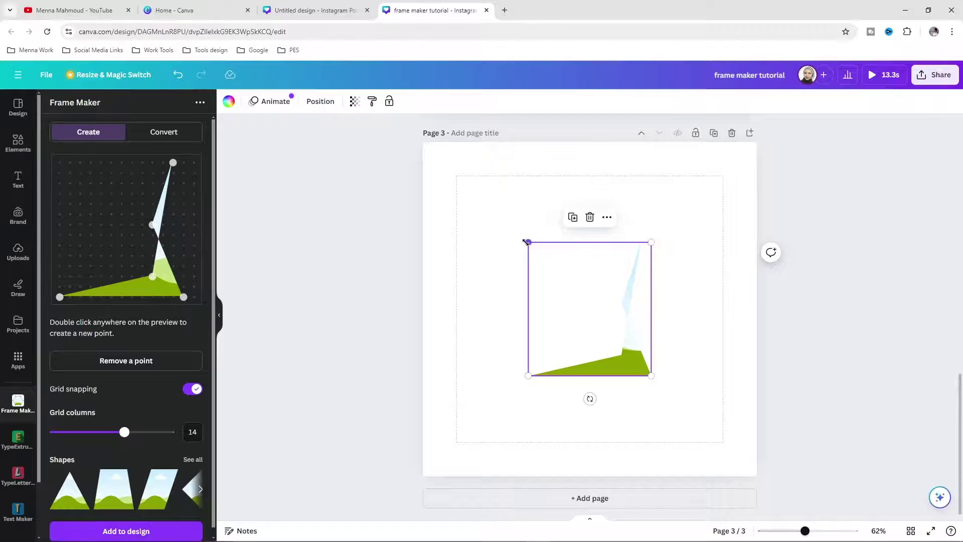
{"action": "left_click_drag", "start_coordinate": [527, 243], "coordinate": [466, 201]}
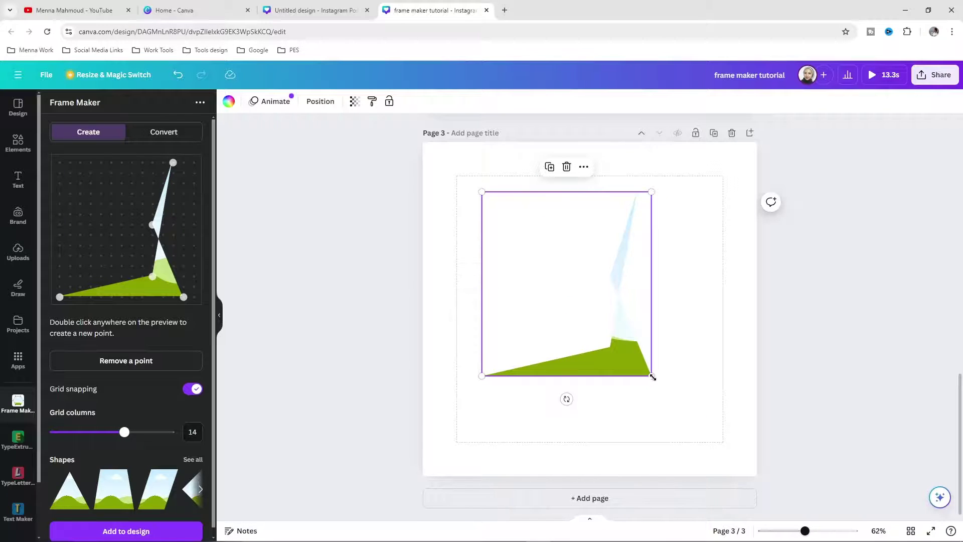
{"action": "left_click_drag", "start_coordinate": [653, 377], "coordinate": [681, 408]}
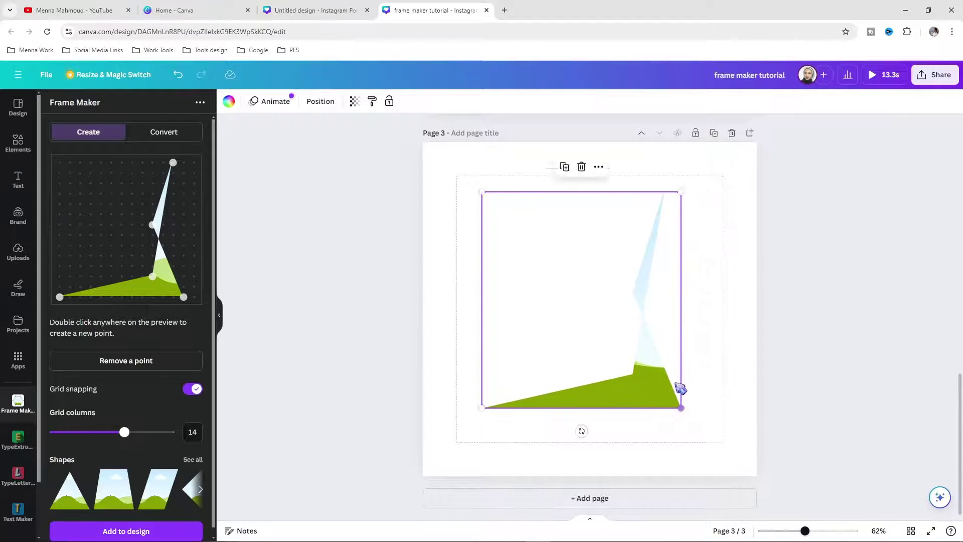
Step: Try solid dark blue on the frame, then settle on the teal-to-dark-blue gradient fill
{"action": "left_click", "coordinate": [229, 100]}
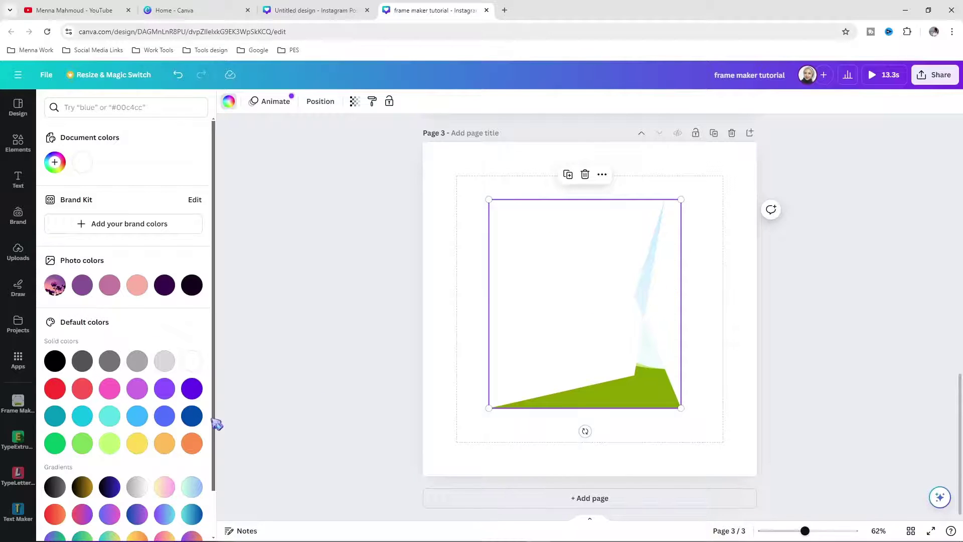
{"action": "left_click", "coordinate": [191, 416]}
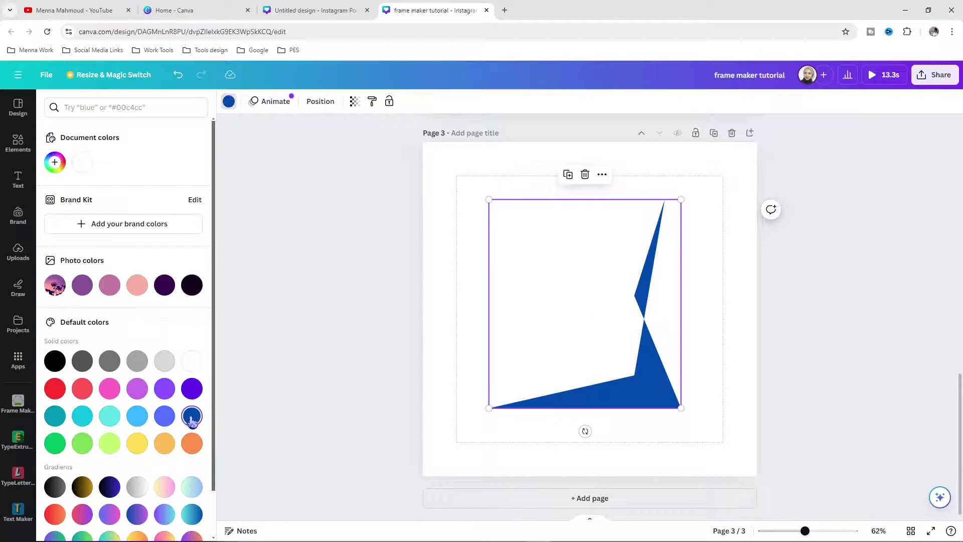
{"action": "scroll", "coordinate": [144, 515], "scroll_direction": "down", "scroll_amount": 1}
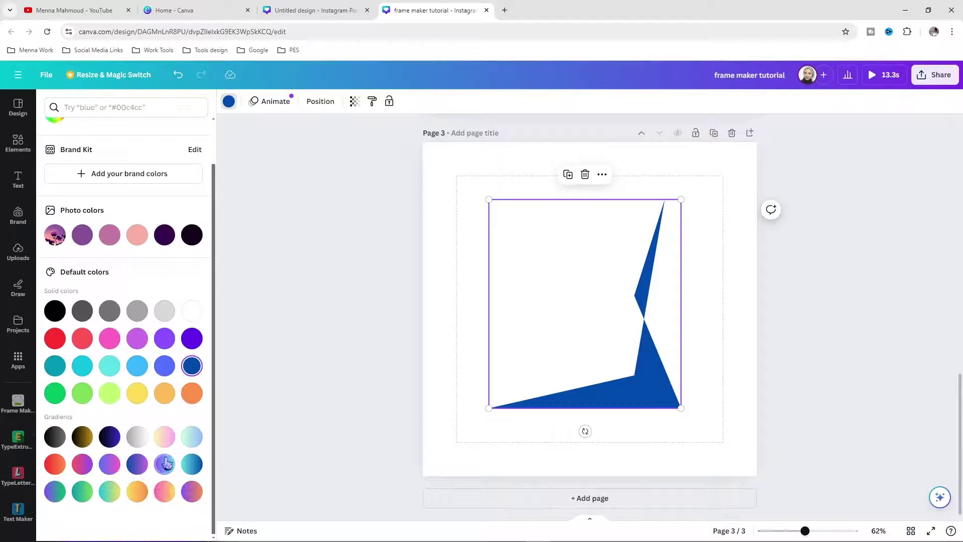
{"action": "left_click", "coordinate": [192, 465]}
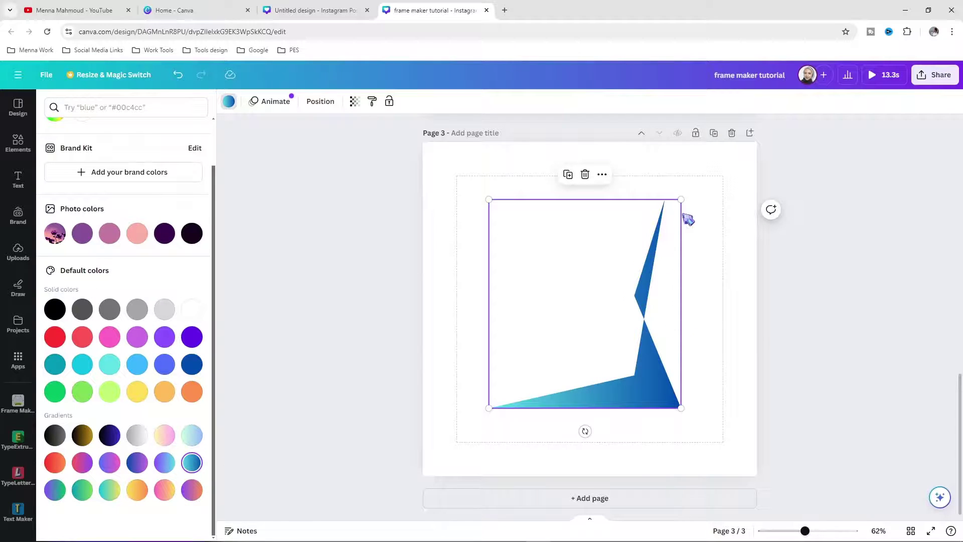
Step: Add a text box reading "Your", enlarge it to size 91.4 and place it beside the frame's upper spike
{"action": "left_click", "coordinate": [18, 179]}
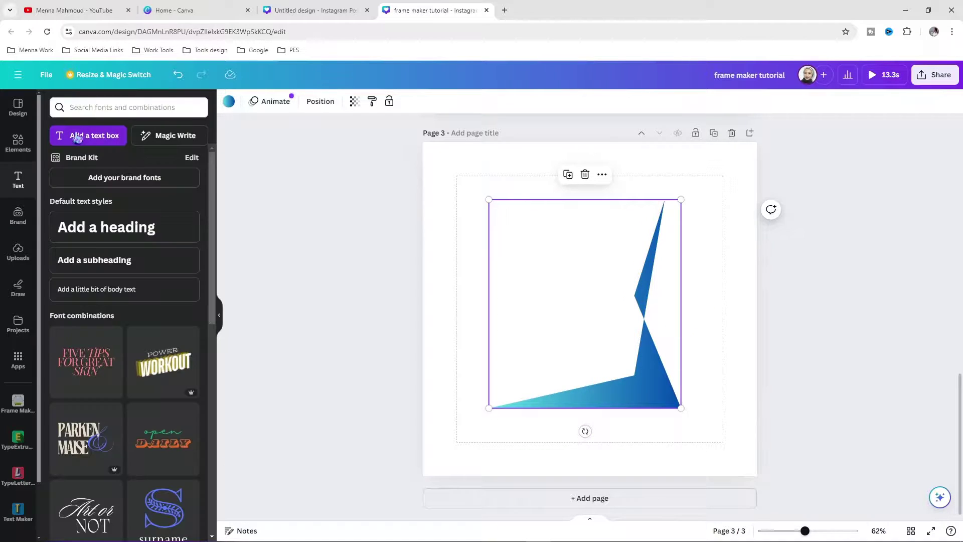
{"action": "left_click", "coordinate": [76, 136]}
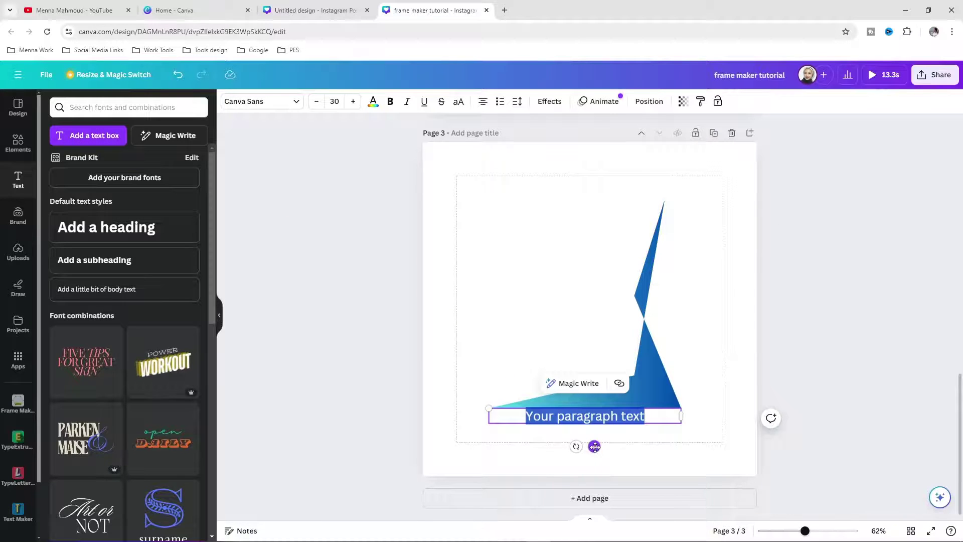
{"action": "left_click_drag", "start_coordinate": [594, 447], "coordinate": [570, 314]}
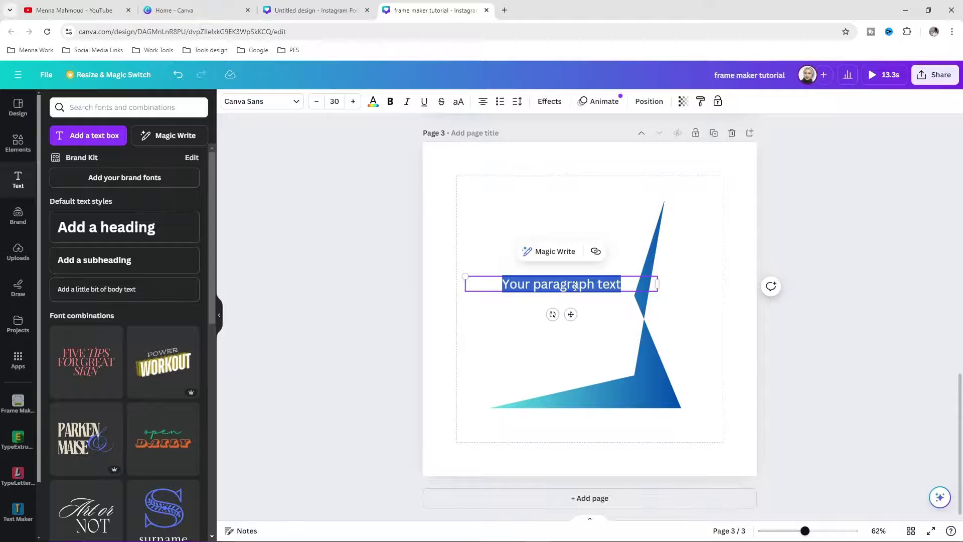
{"action": "type", "text": "Your"}
{"action": "left_click_drag", "start_coordinate": [565, 248], "coordinate": [470, 237]}
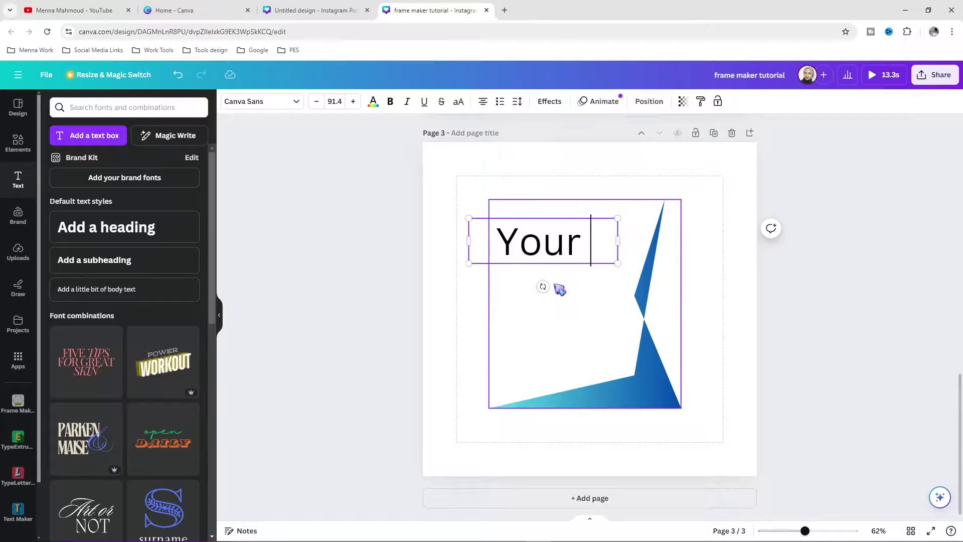
{"action": "left_click", "coordinate": [467, 321]}
{"action": "left_click_drag", "start_coordinate": [540, 261], "coordinate": [573, 264]}
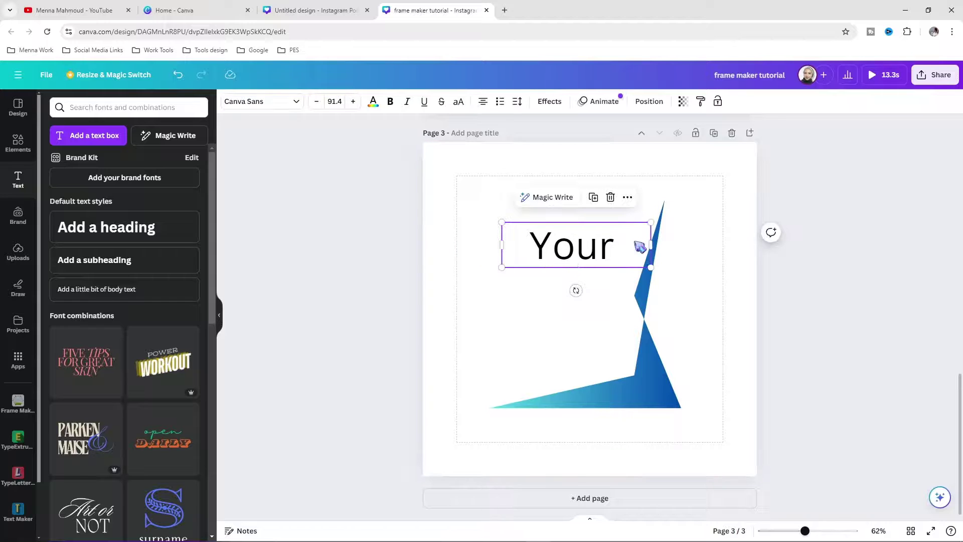
Step: Duplicate the "Your" text below the original and shrink the frame to fit closer around both lines
{"action": "left_click", "coordinate": [593, 197]}
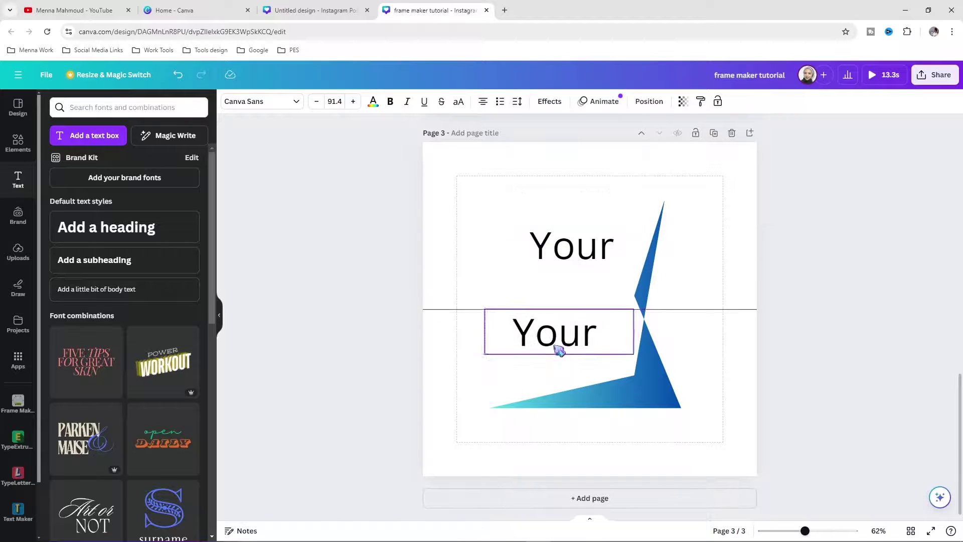
{"action": "left_click_drag", "start_coordinate": [557, 346], "coordinate": [565, 346]}
{"action": "left_click_drag", "start_coordinate": [576, 245], "coordinate": [575, 293]}
{"action": "left_click_drag", "start_coordinate": [691, 209], "coordinate": [647, 223]}
{"action": "left_click_drag", "start_coordinate": [554, 362], "coordinate": [555, 369]}
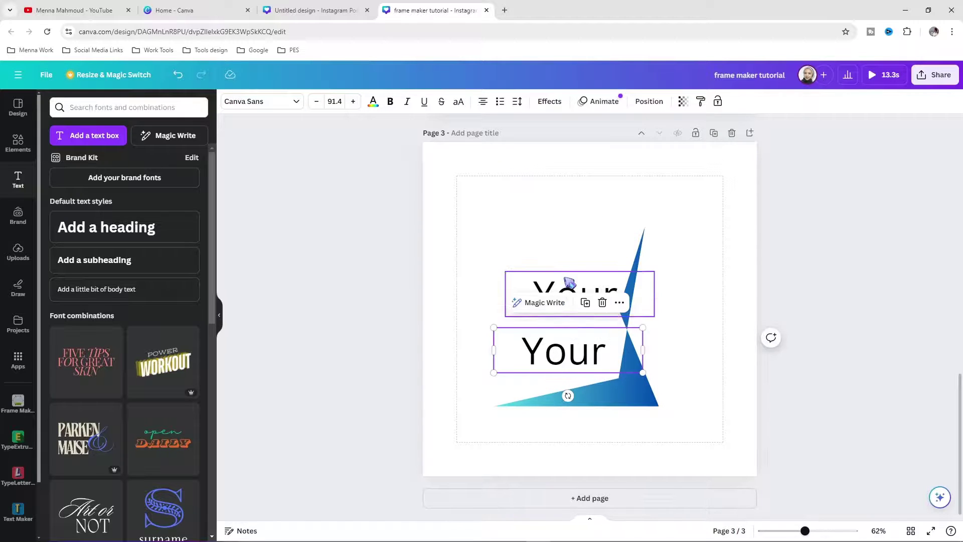
Step: Align the upper "Your" text above its copy and replace the lower text with "Logo"
{"action": "left_click", "coordinate": [564, 294]}
{"action": "left_click", "coordinate": [559, 351]}
{"action": "double_click", "coordinate": [557, 346]}
{"action": "type", "text": "Logo"}
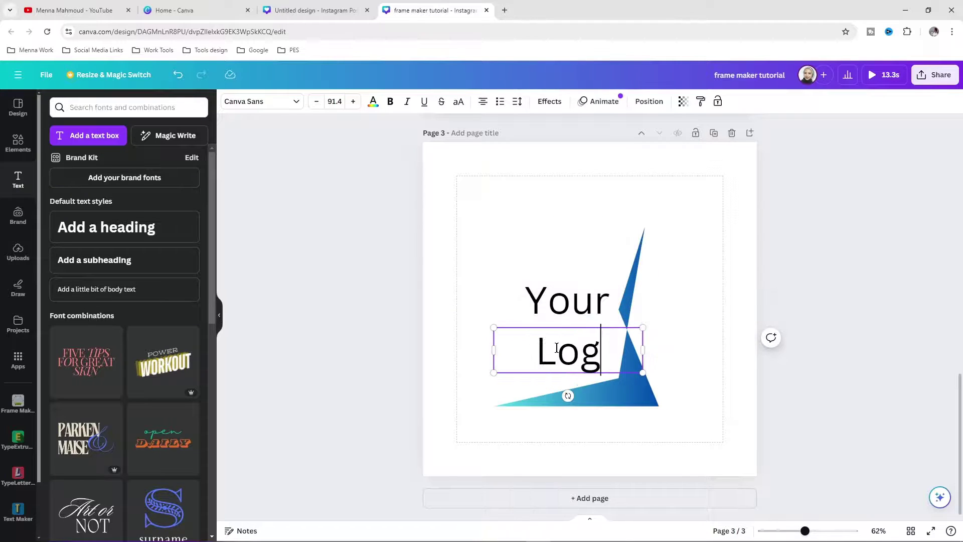
Step: Select the frame and both text lines together and move them to the middle of the page
{"action": "left_click", "coordinate": [725, 254]}
{"action": "left_click_drag", "start_coordinate": [695, 223], "coordinate": [486, 439]}
{"action": "left_click_drag", "start_coordinate": [563, 406], "coordinate": [576, 400]}
{"action": "left_click", "coordinate": [826, 366]}
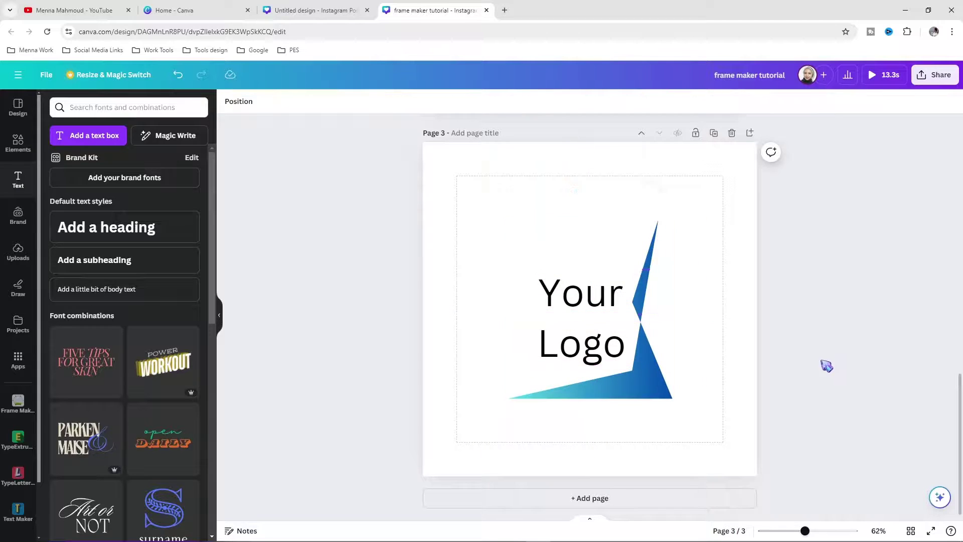
Step: Change the "Your" text to the Horizon font and fit it on one line at size 71.8 beside the spike
{"action": "left_click", "coordinate": [578, 293]}
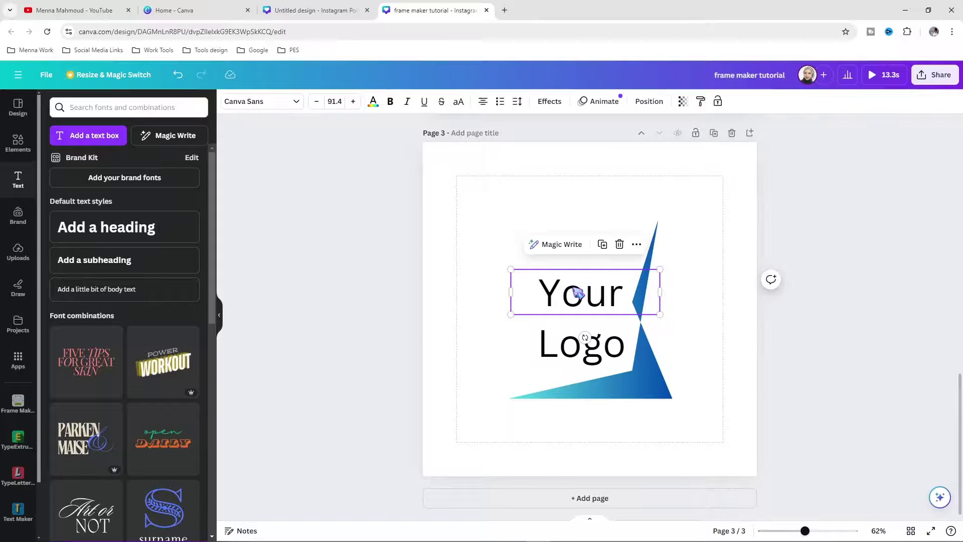
{"action": "left_click", "coordinate": [292, 102]}
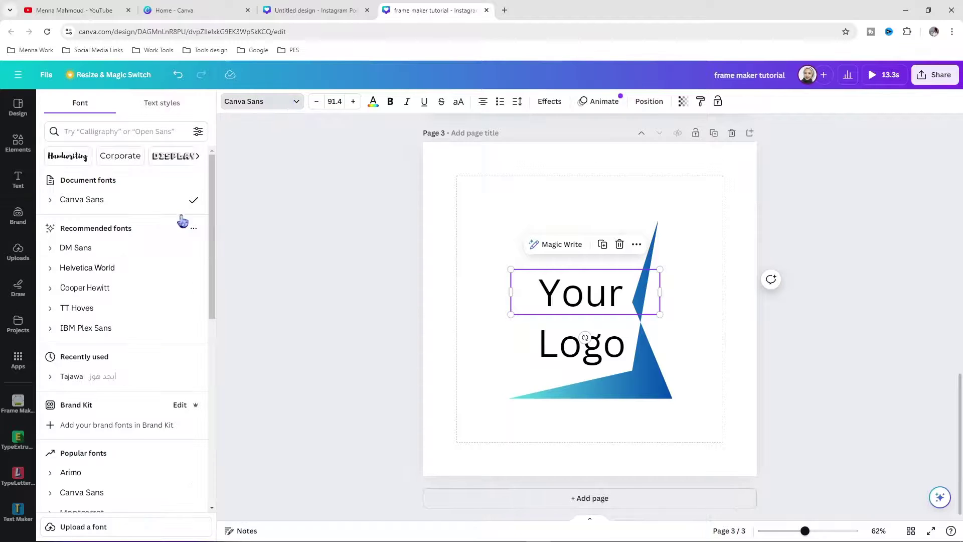
{"action": "scroll", "coordinate": [170, 314], "scroll_direction": "down", "scroll_amount": 5}
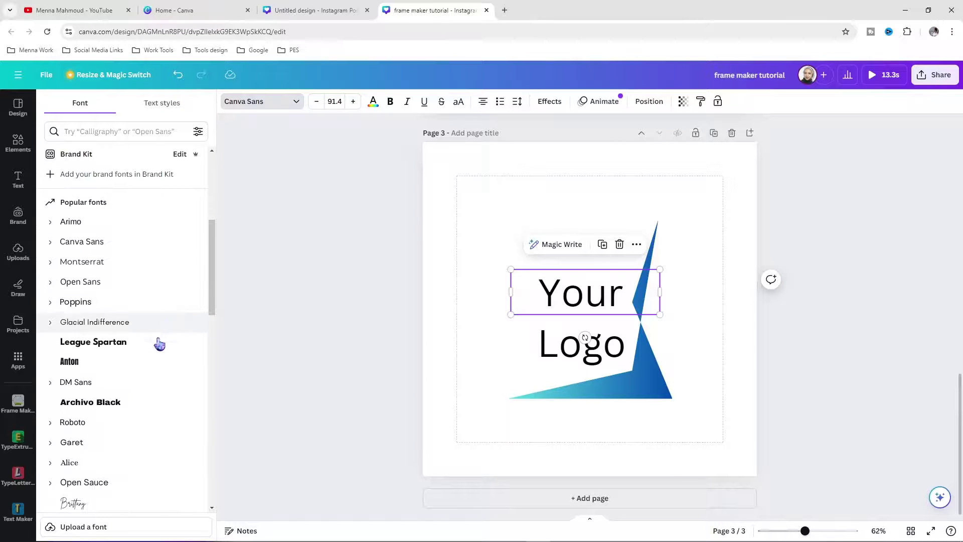
{"action": "scroll", "coordinate": [148, 384], "scroll_direction": "down", "scroll_amount": 3}
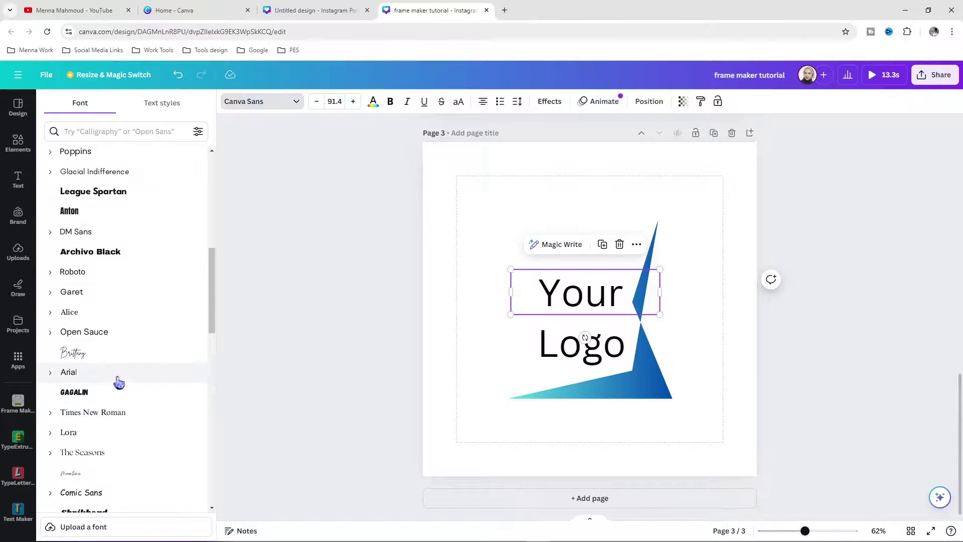
{"action": "scroll", "coordinate": [119, 383], "scroll_direction": "down", "scroll_amount": 4}
{"action": "left_click", "coordinate": [140, 376]}
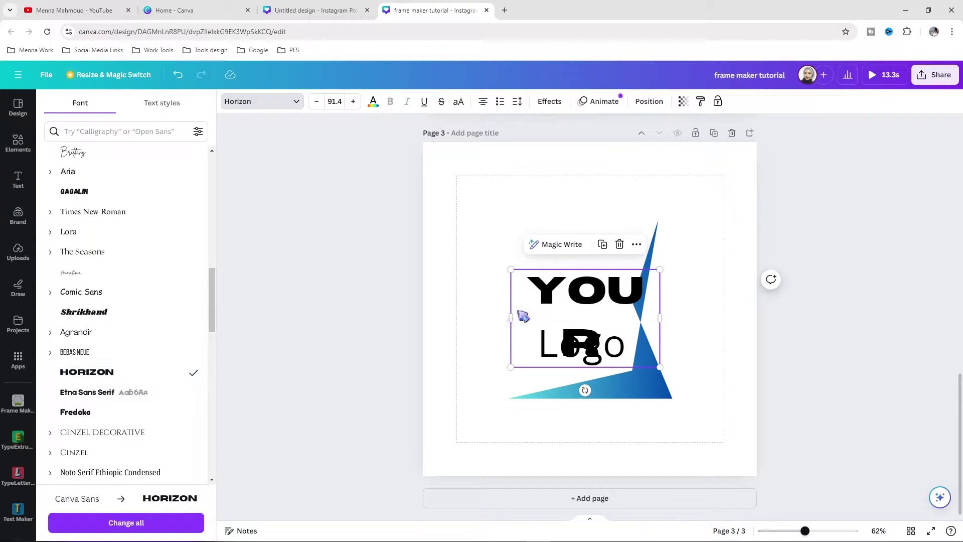
{"action": "left_click_drag", "start_coordinate": [523, 316], "coordinate": [492, 321]}
{"action": "left_click_drag", "start_coordinate": [487, 267], "coordinate": [546, 302]}
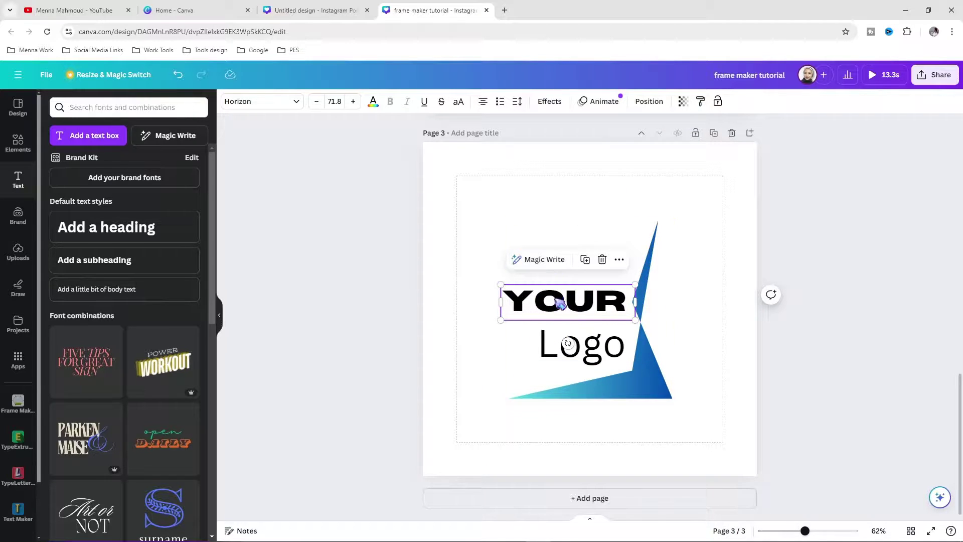
Step: Copy the "Your" text style onto "Logo" and align "Logo" under the upper line
{"action": "left_click", "coordinate": [701, 102]}
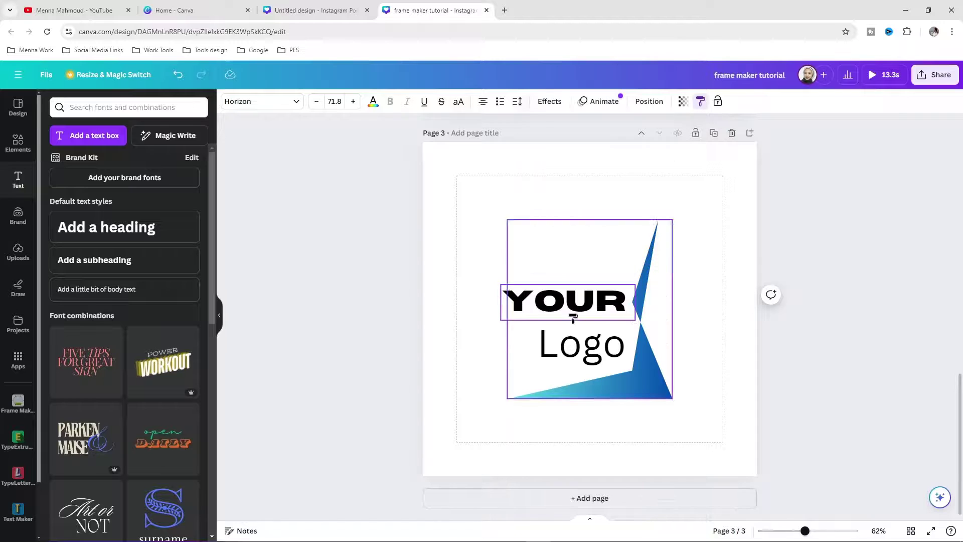
{"action": "left_click", "coordinate": [561, 354]}
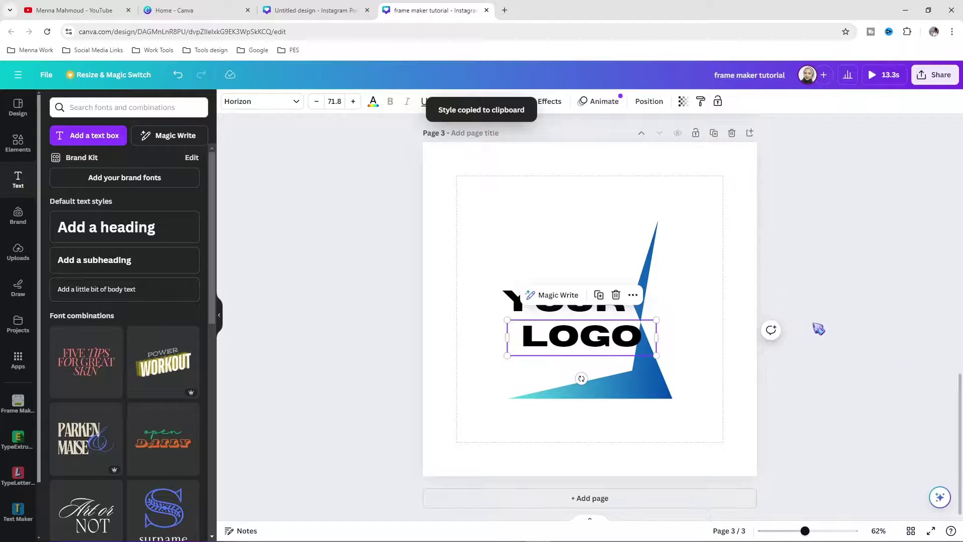
{"action": "left_click", "coordinate": [727, 264]}
{"action": "left_click_drag", "start_coordinate": [540, 353], "coordinate": [546, 357]}
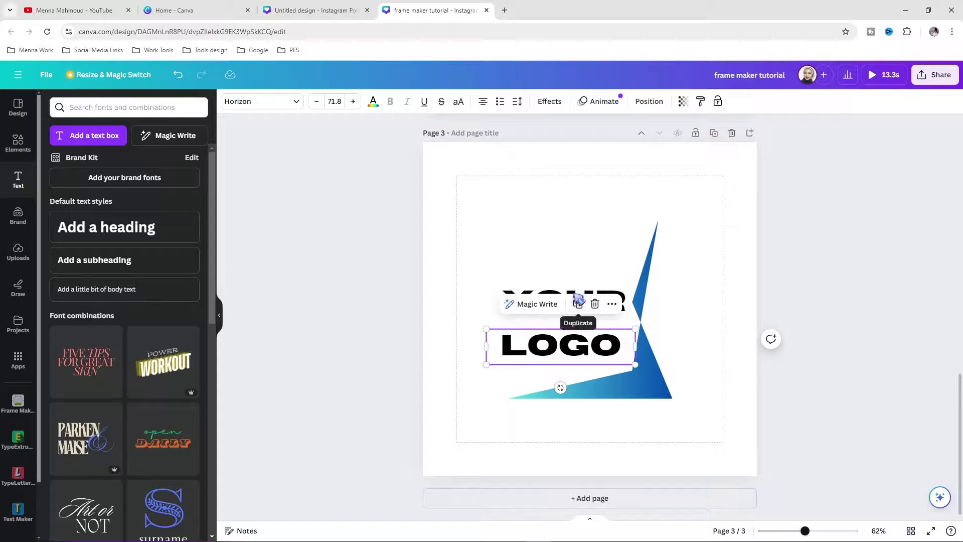
Step: Reduce the "Your" text to size 68 and shift the gradient frame closer to the lettering
{"action": "key", "text": "ctrl+z"}
{"action": "left_click", "coordinate": [374, 102]}
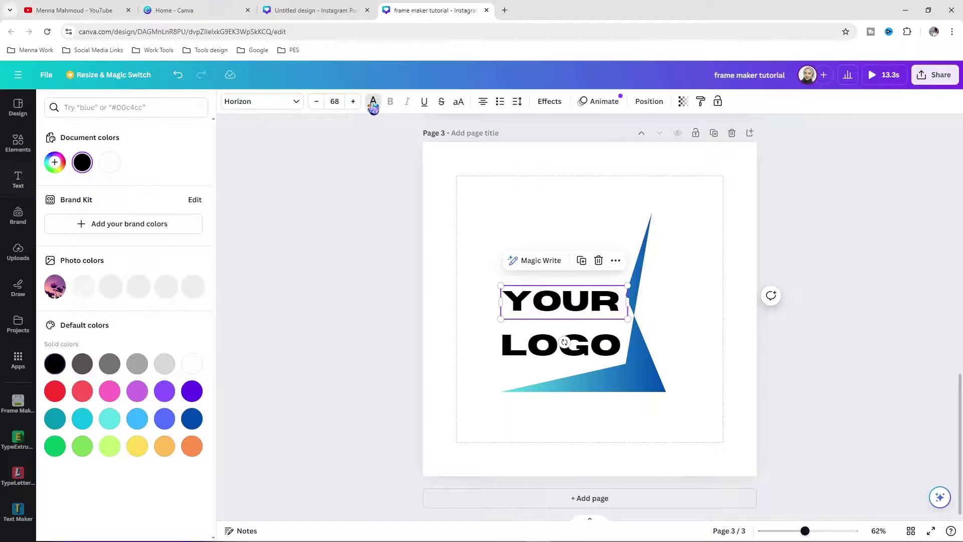
{"action": "left_click", "coordinate": [699, 317]}
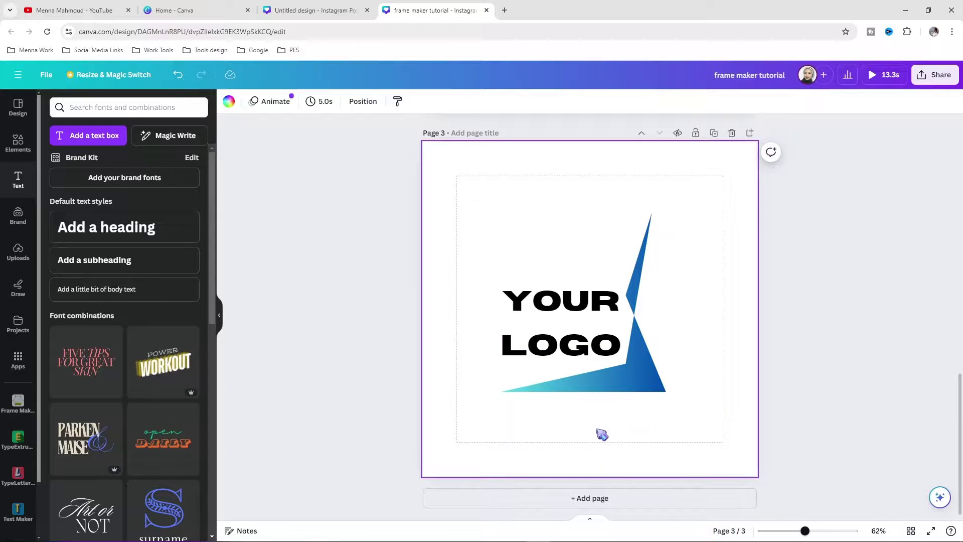
Step: Download all three pages of the design as PNG with a transparent background, with the logo page in view
{"action": "left_click", "coordinate": [936, 76]}
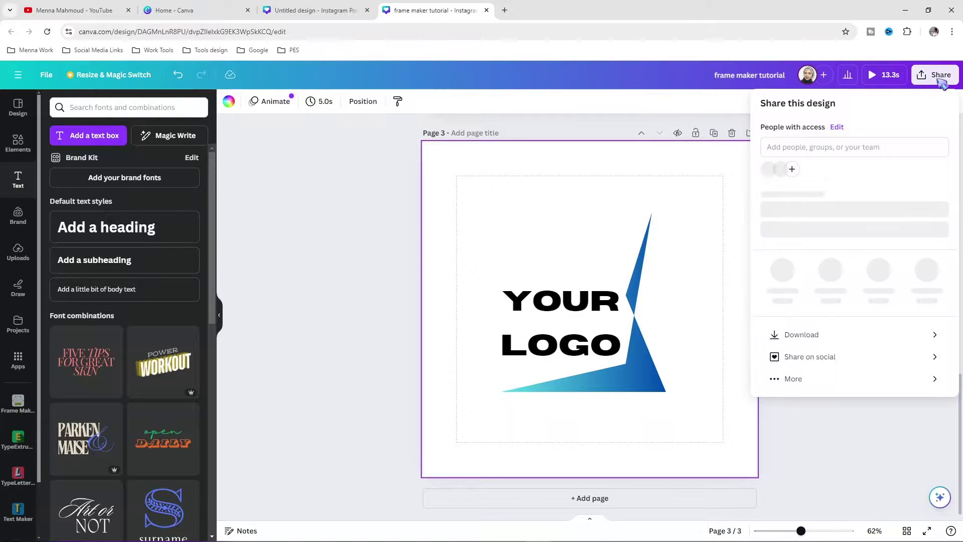
{"action": "left_click", "coordinate": [828, 340]}
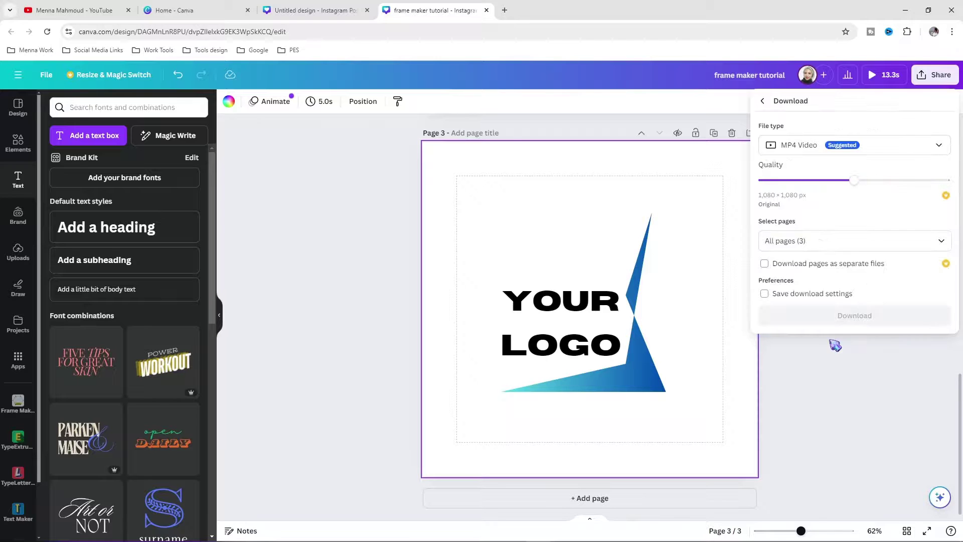
{"action": "left_click", "coordinate": [786, 147]}
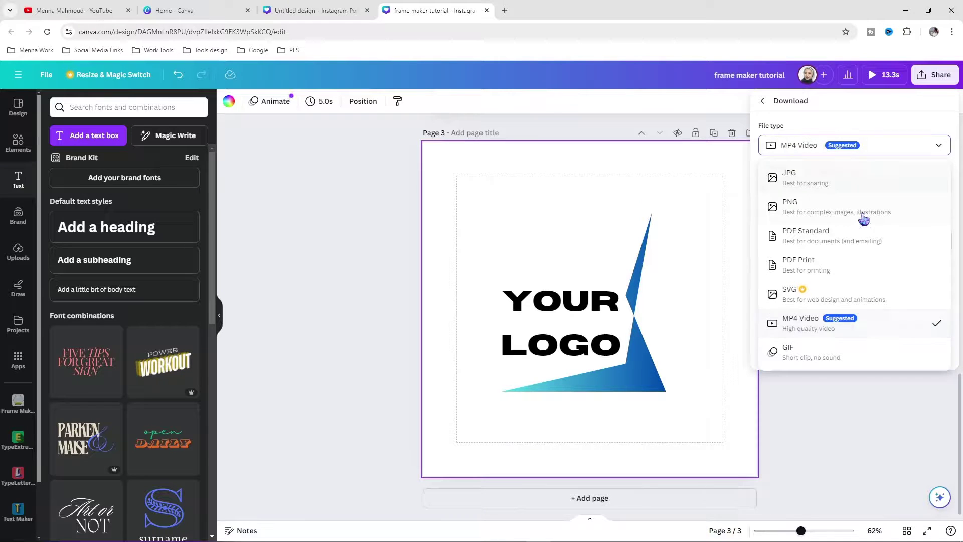
{"action": "left_click", "coordinate": [876, 207]}
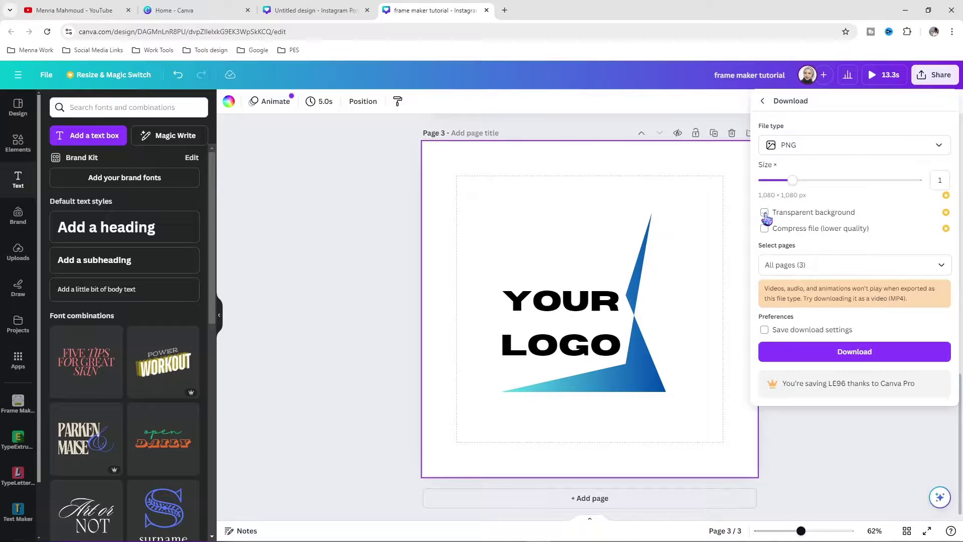
{"action": "left_click", "coordinate": [764, 214]}
{"action": "left_click", "coordinate": [887, 359]}
Step: Go to the flower-filled frame on page 2 and download the design again as a transparent PNG
{"action": "scroll", "coordinate": [699, 260], "scroll_direction": "up", "scroll_amount": 5}
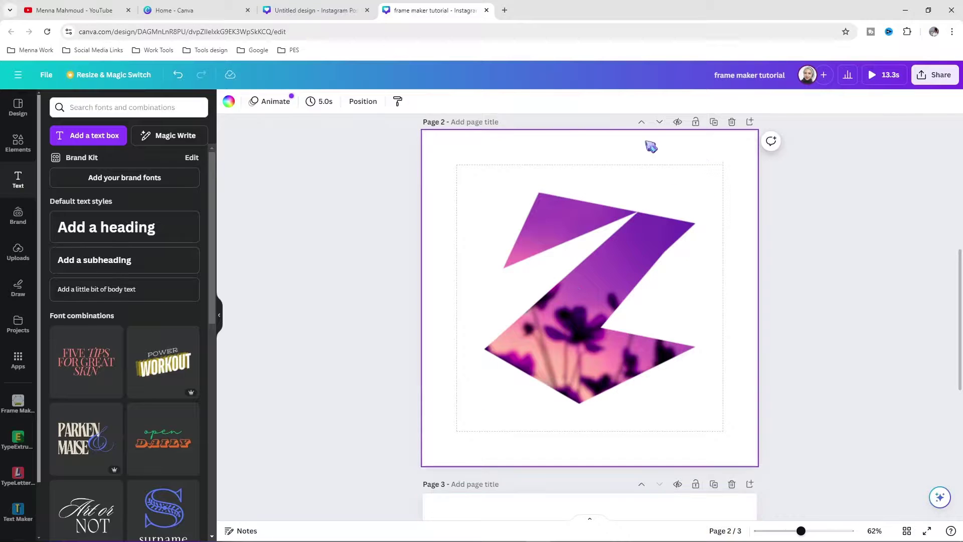
{"action": "left_click", "coordinate": [931, 73]}
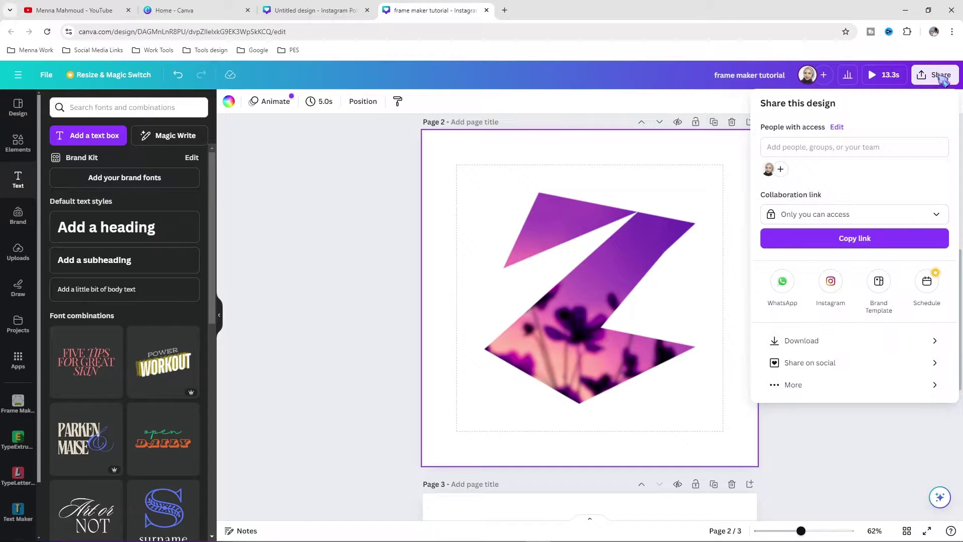
{"action": "left_click", "coordinate": [815, 340]}
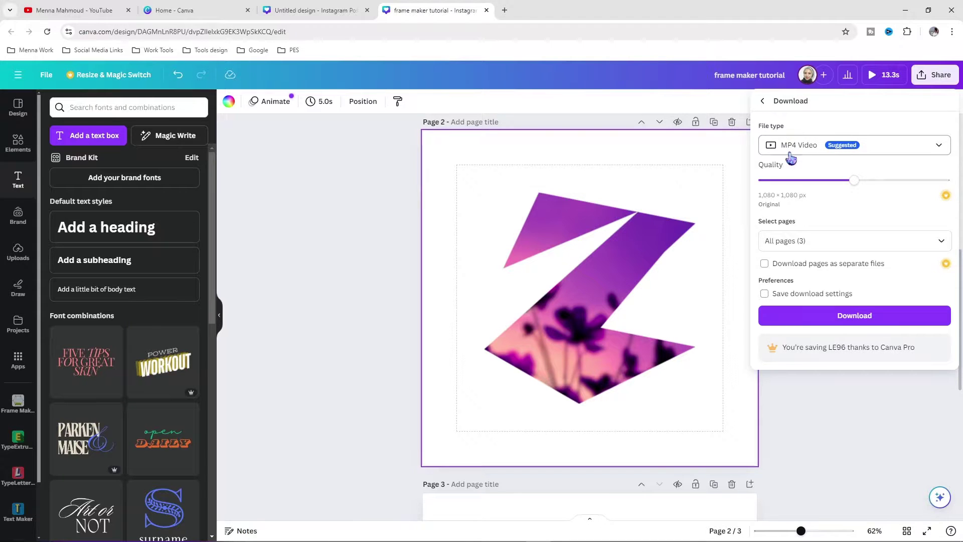
{"action": "left_click", "coordinate": [791, 154]}
{"action": "left_click", "coordinate": [817, 214]}
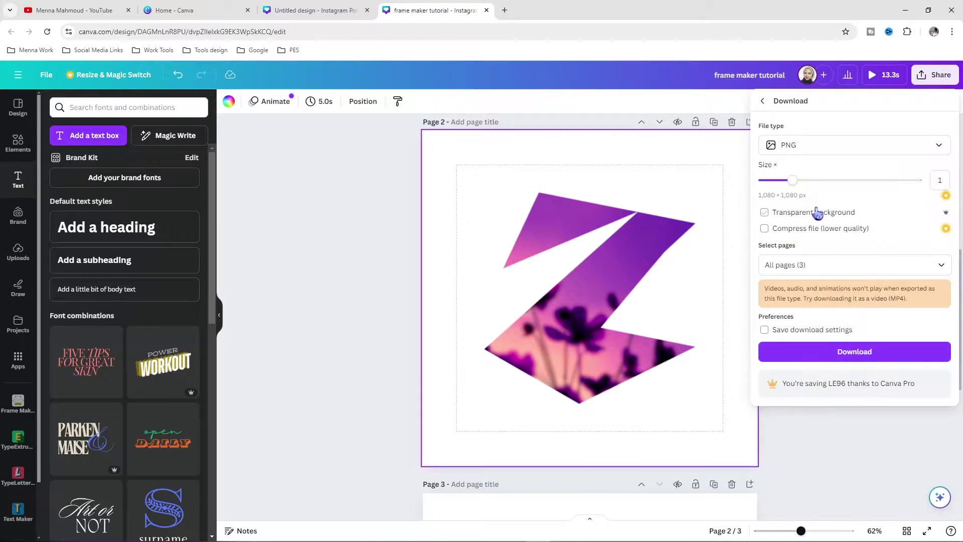
{"action": "left_click", "coordinate": [852, 358]}
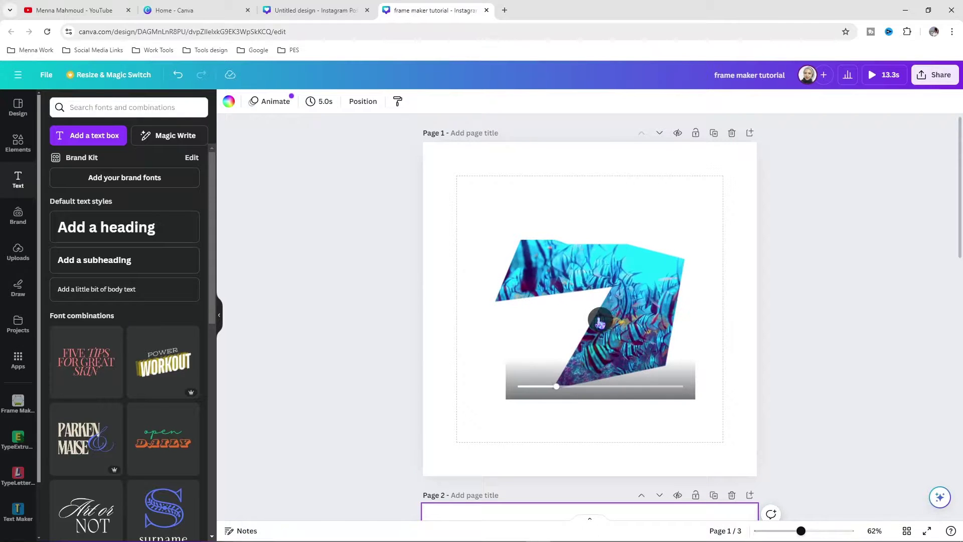
Step: Go to the video-filled frame on page 1 and check the download file types, keeping MP4 Video as the choice
{"action": "left_click", "coordinate": [600, 323]}
{"action": "left_click", "coordinate": [716, 190]}
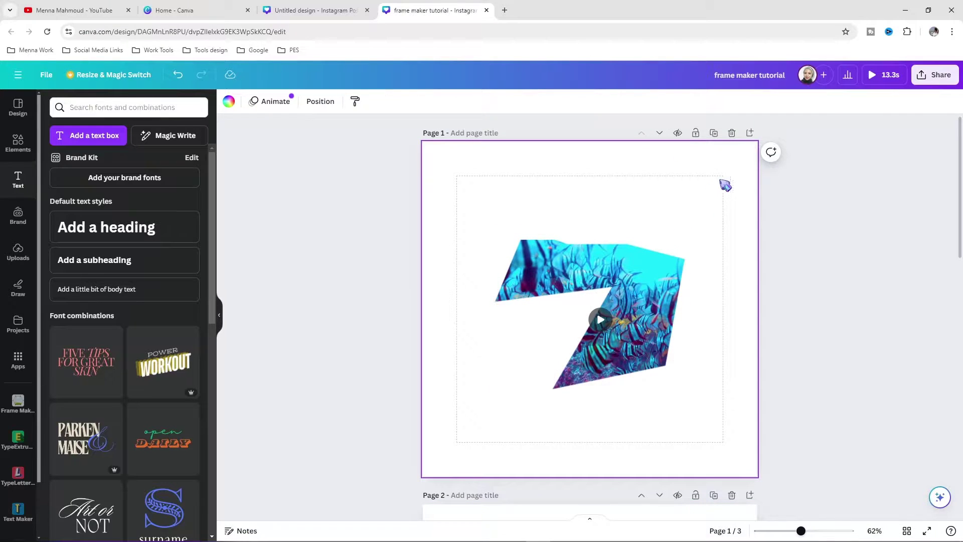
{"action": "left_click", "coordinate": [939, 79]}
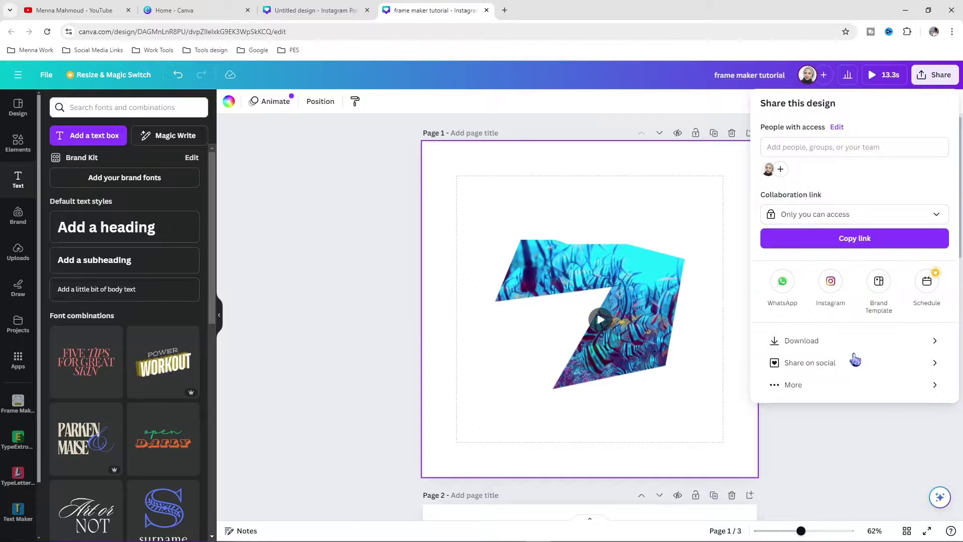
{"action": "left_click", "coordinate": [839, 343]}
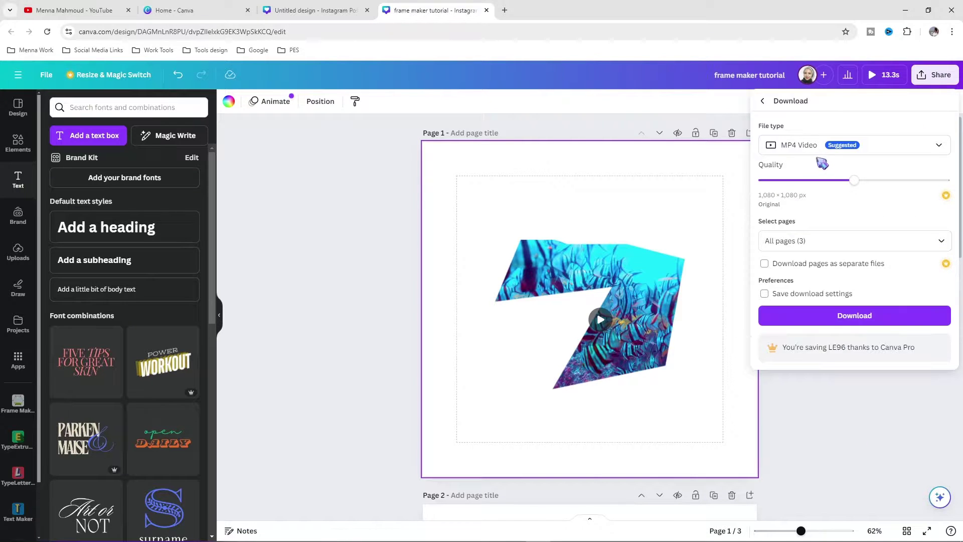
{"action": "left_click", "coordinate": [802, 148]}
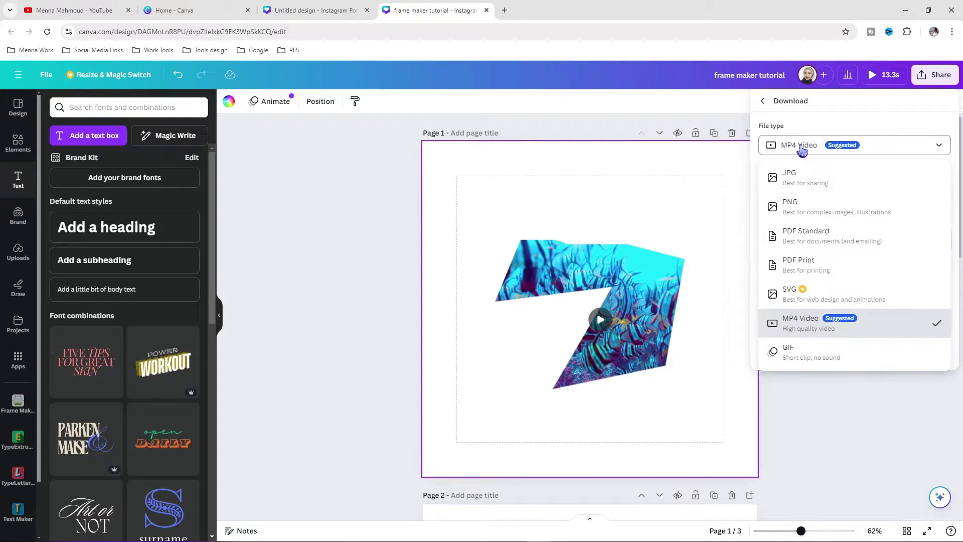
{"action": "left_click", "coordinate": [802, 148]}
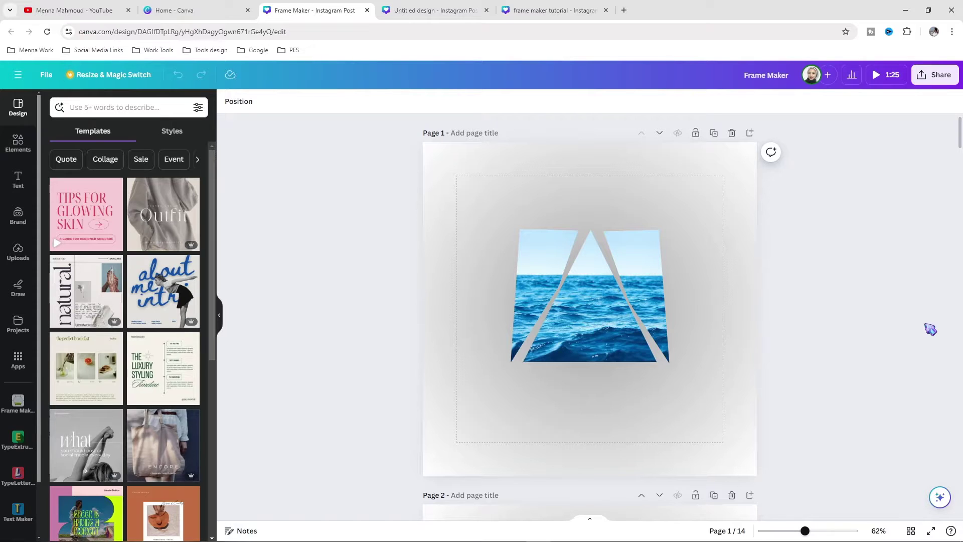
Step: Create a public template link for the Frame Maker design and copy it
{"action": "scroll", "coordinate": [878, 336], "scroll_direction": "down", "scroll_amount": 8}
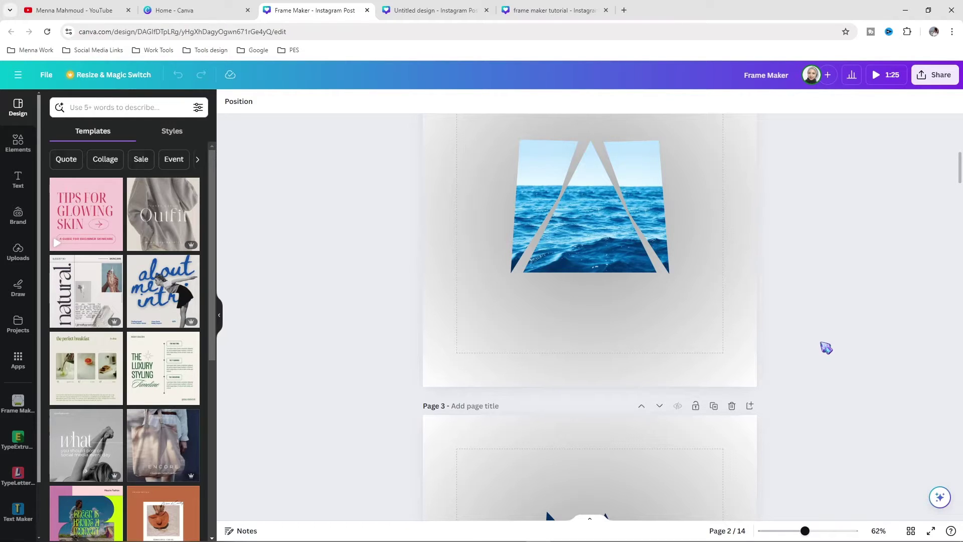
{"action": "left_click", "coordinate": [938, 86]}
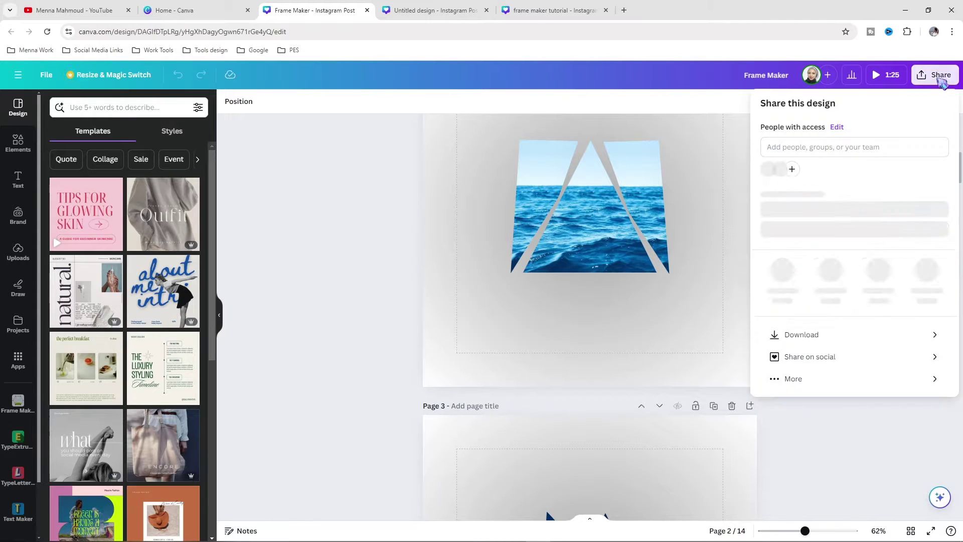
{"action": "left_click", "coordinate": [819, 390]}
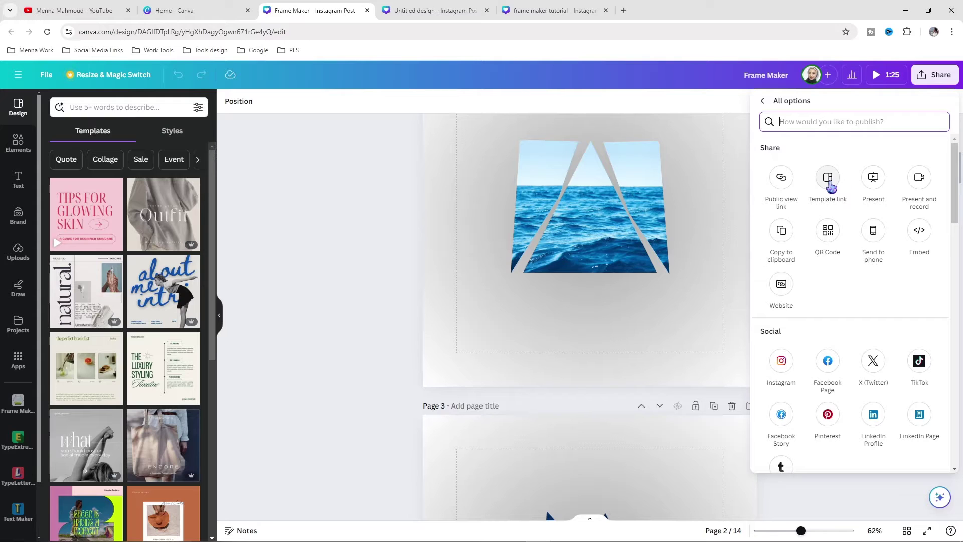
{"action": "left_click", "coordinate": [830, 186]}
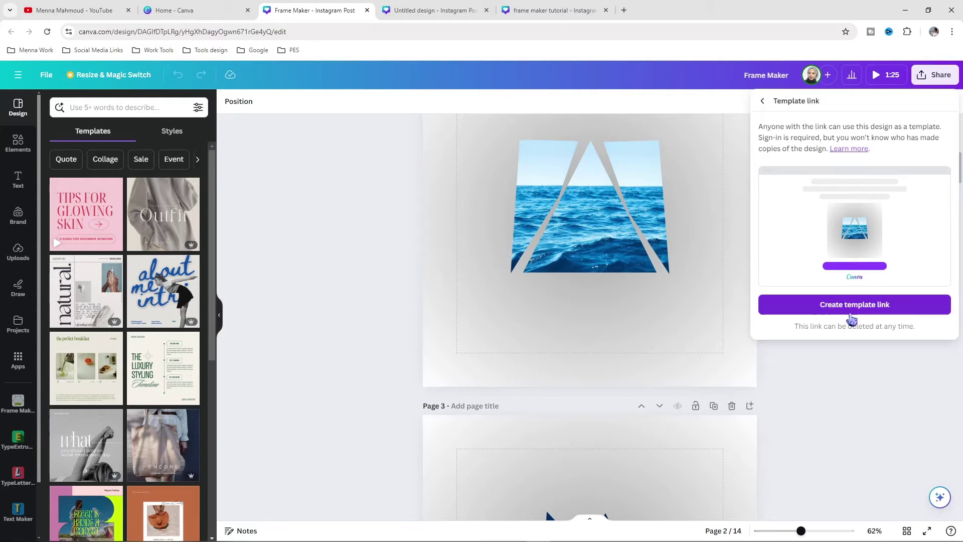
{"action": "left_click", "coordinate": [850, 317]}
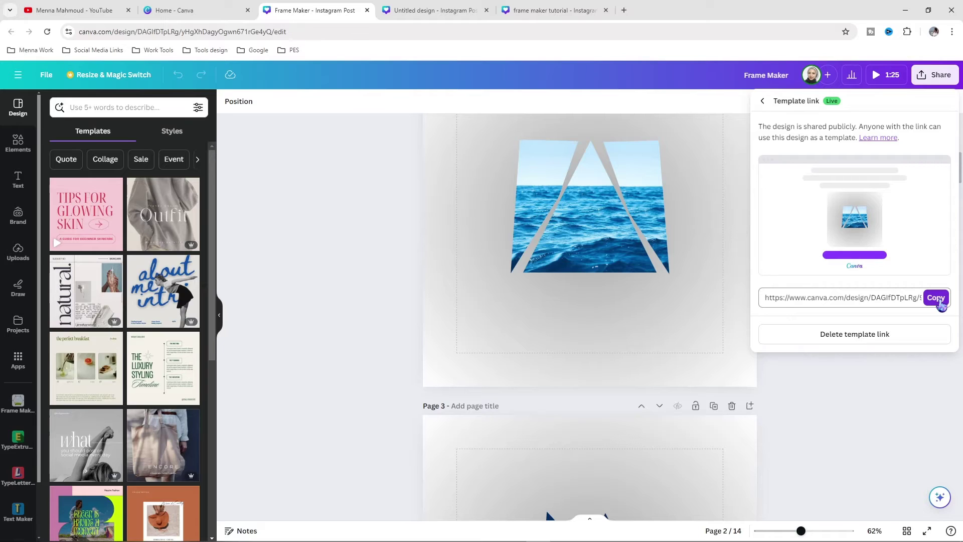
{"action": "left_click", "coordinate": [936, 298]}
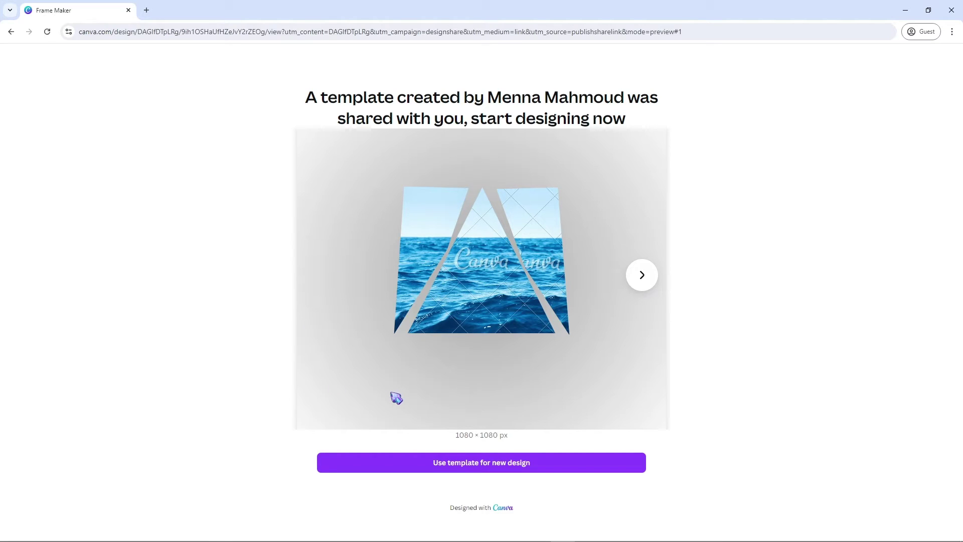
Step: Start a new design from the shared Frame Maker template in the guest browser window
{"action": "left_click", "coordinate": [484, 472]}
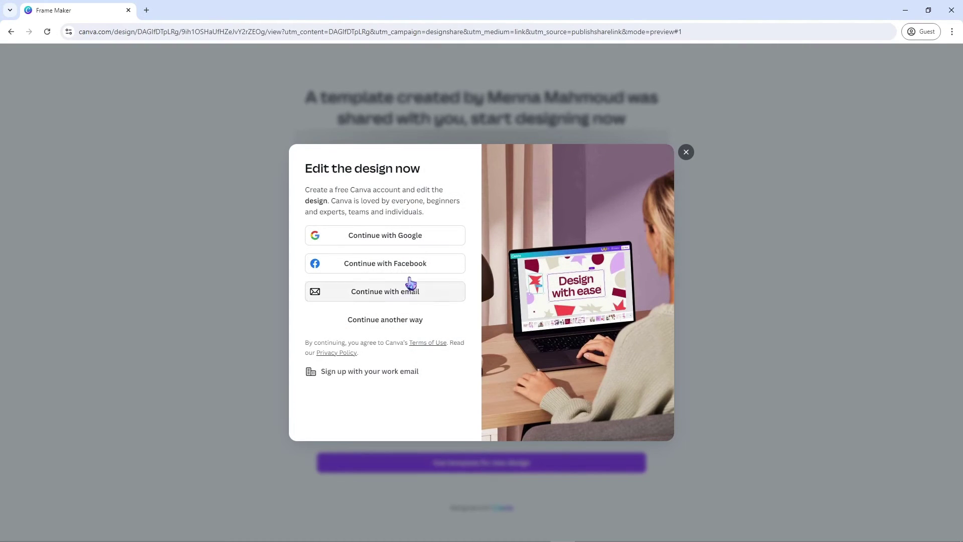